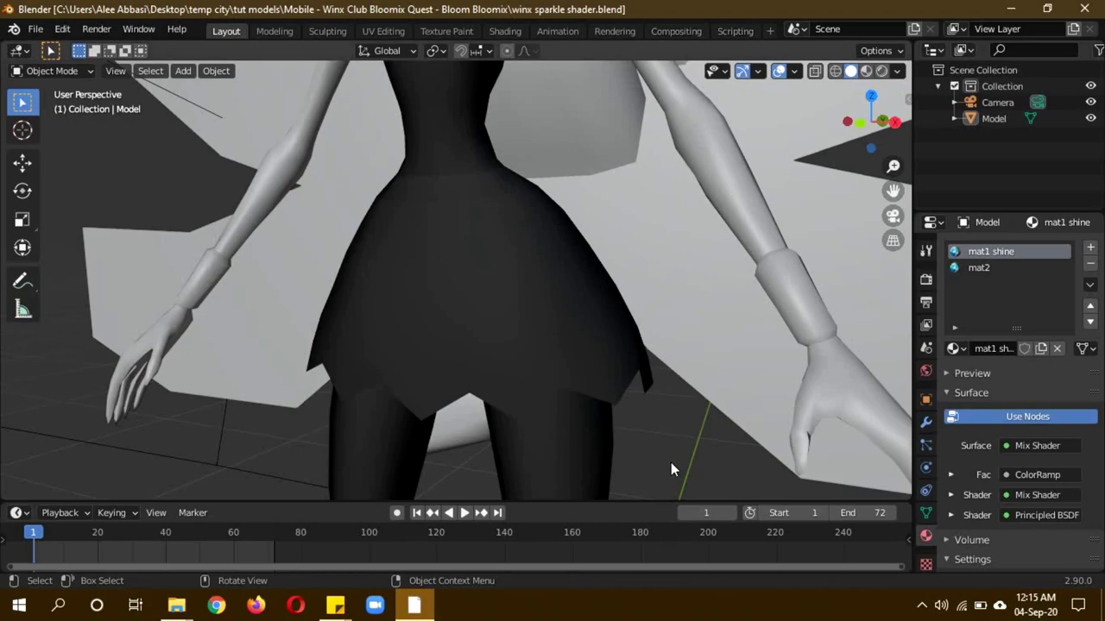
- Preview the finished sparkle shader in rendered shading and play, then stop, the animation
key("z")
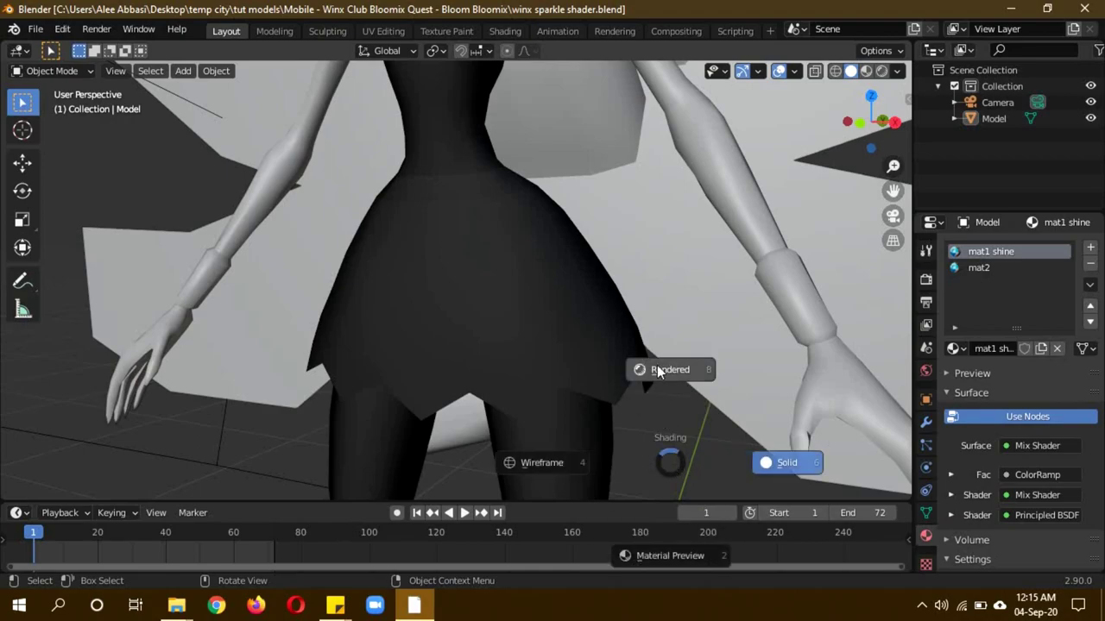
left_click(666, 370)
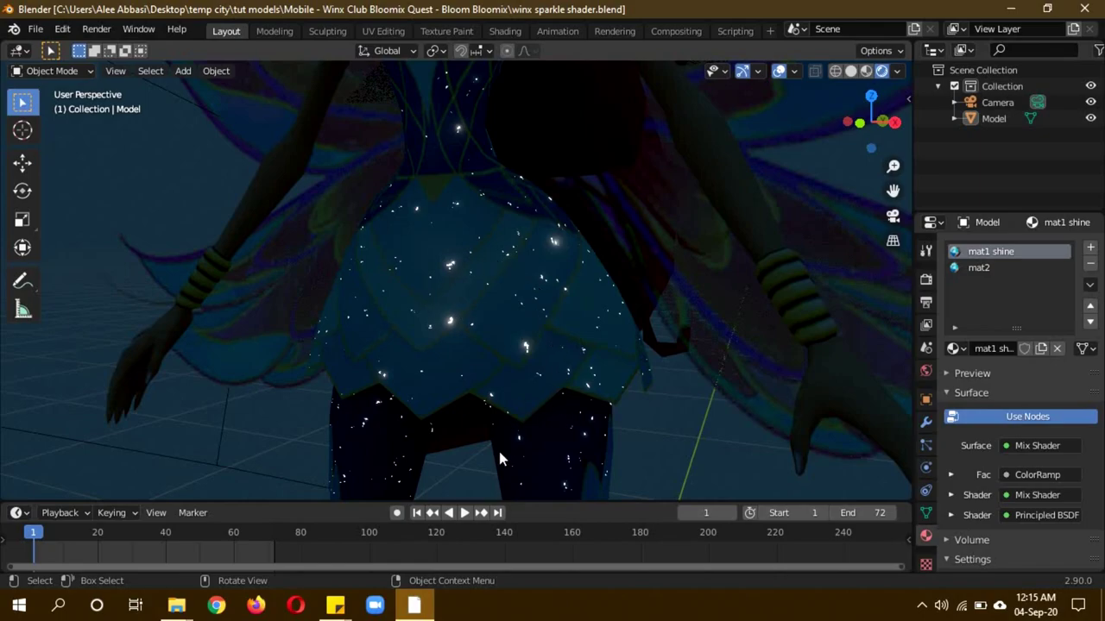
left_click(466, 515)
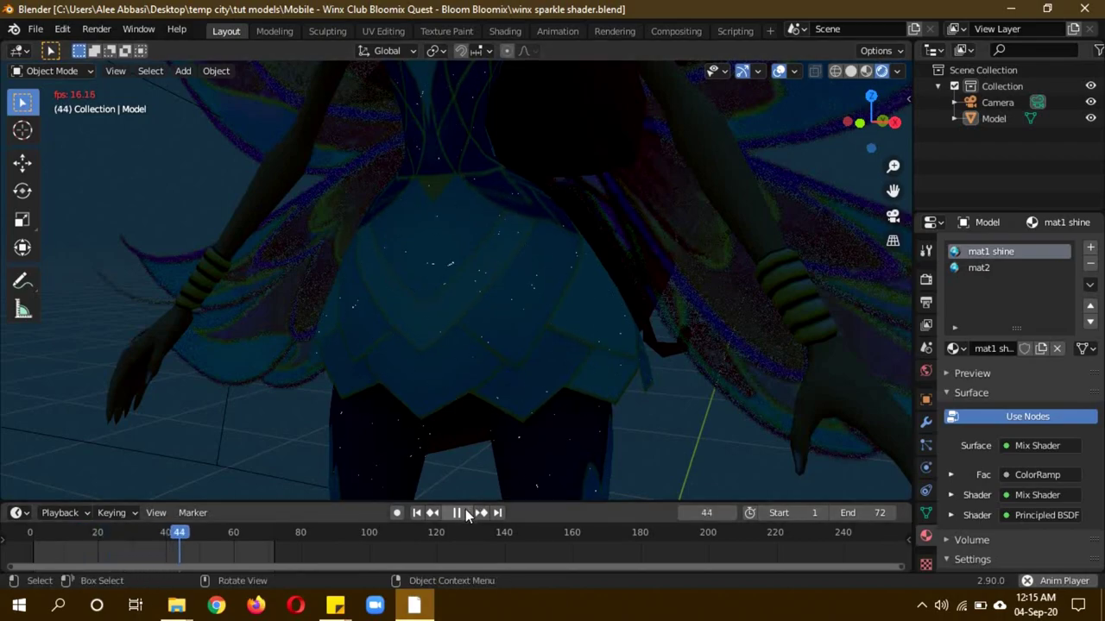
left_click(465, 509)
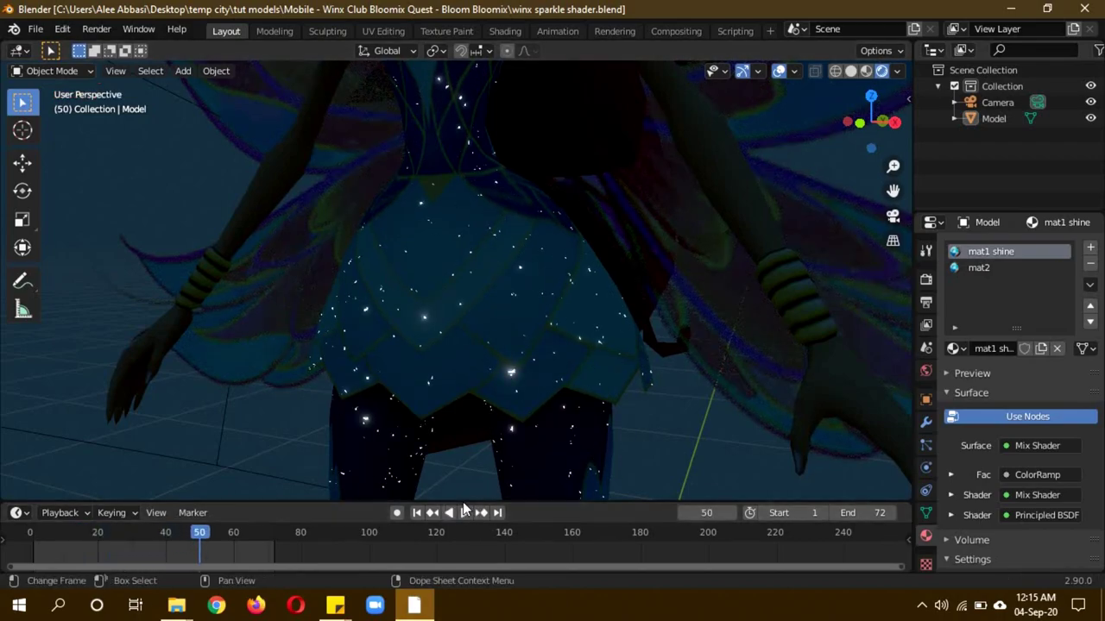
left_click(467, 515)
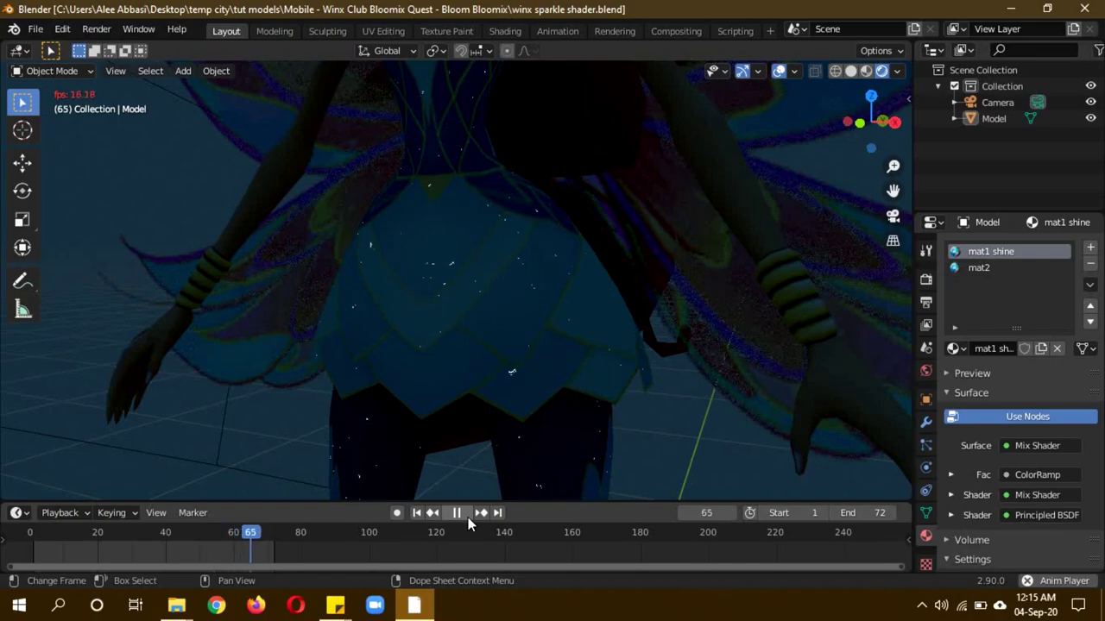
left_click(466, 516)
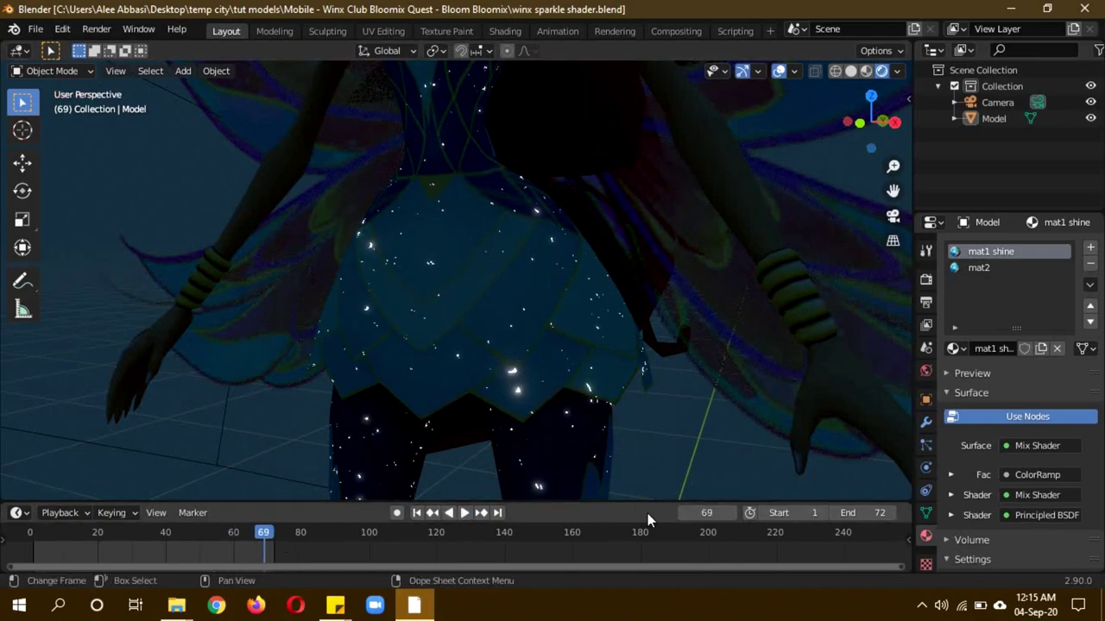
- Return to frame 1 and switch the viewport back to solid shading
left_click(707, 513)
type("1")
key("Return")
key("z")
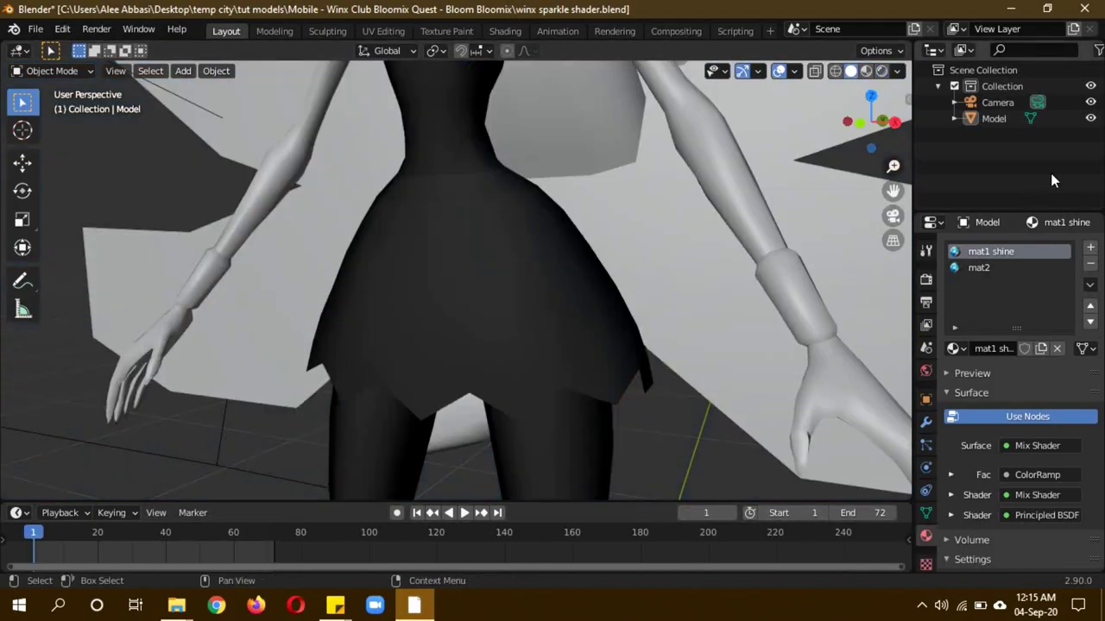
- Hide the fairy model and add a smooth-shaded UV sphere
left_click(1090, 118)
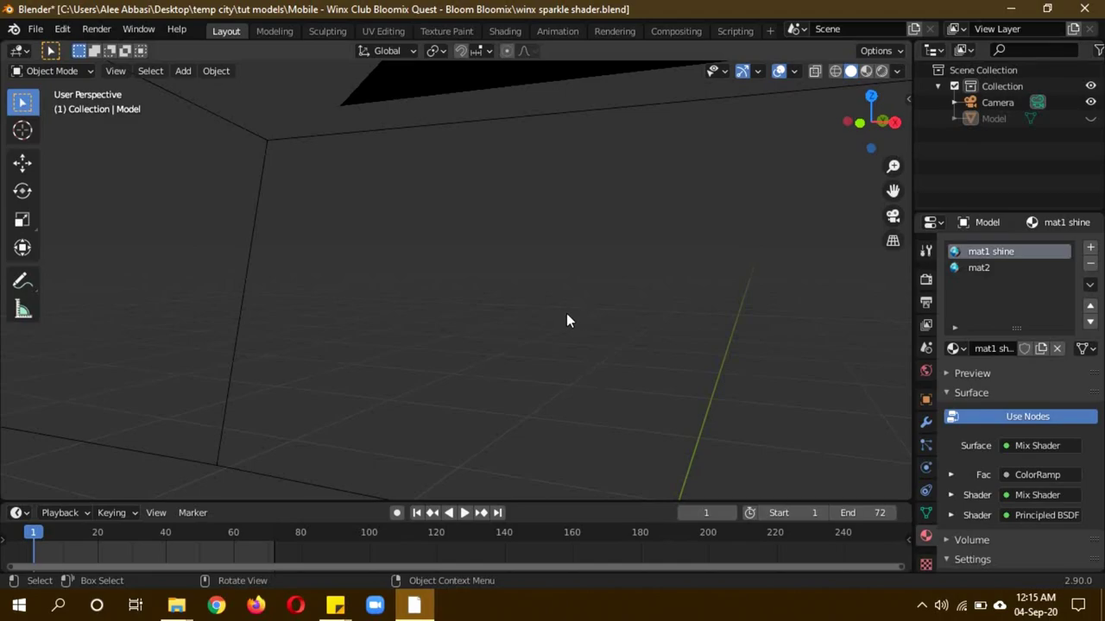
scroll(567, 314, "down", 2)
scroll(567, 322, "down", 5)
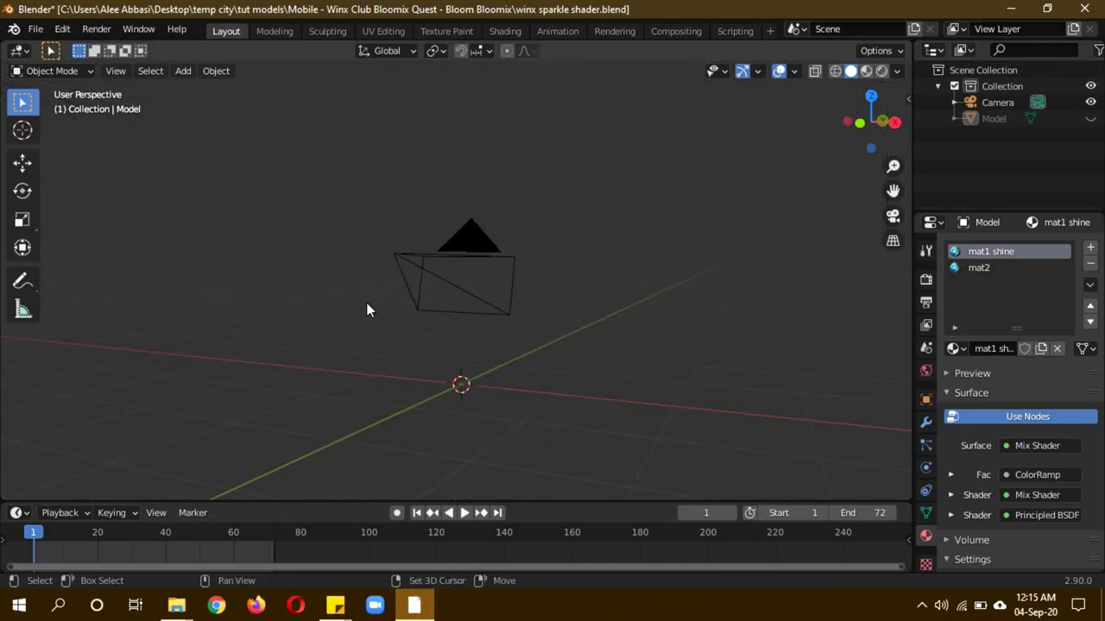
key("shift+a")
mouse_move(363, 306)
mouse_move(376, 230)
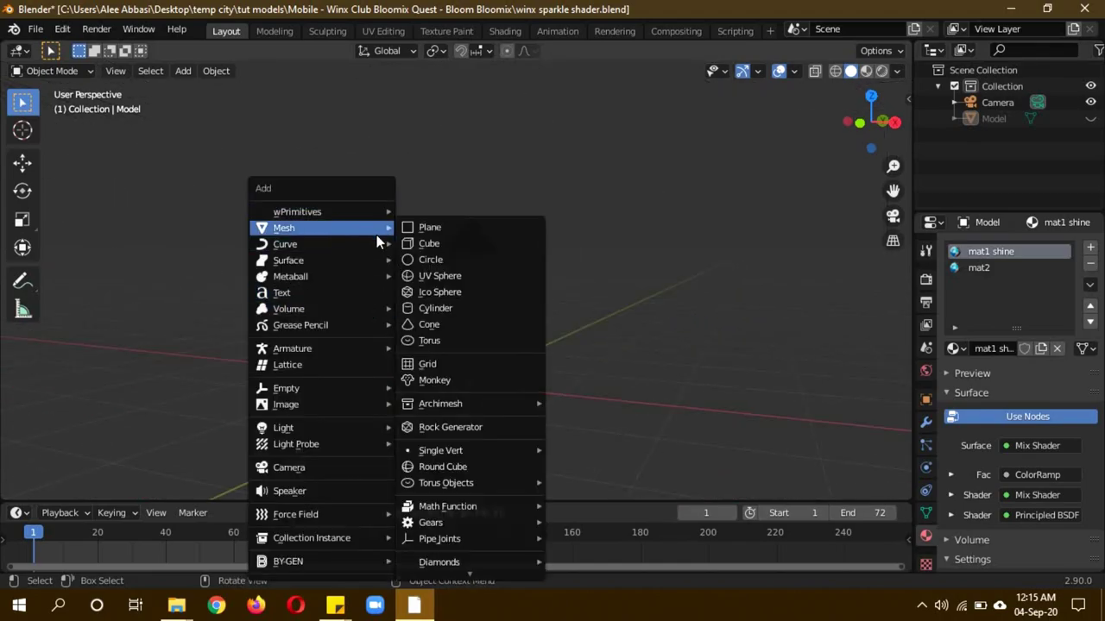
left_click(455, 276)
right_click(696, 219)
left_click(696, 219)
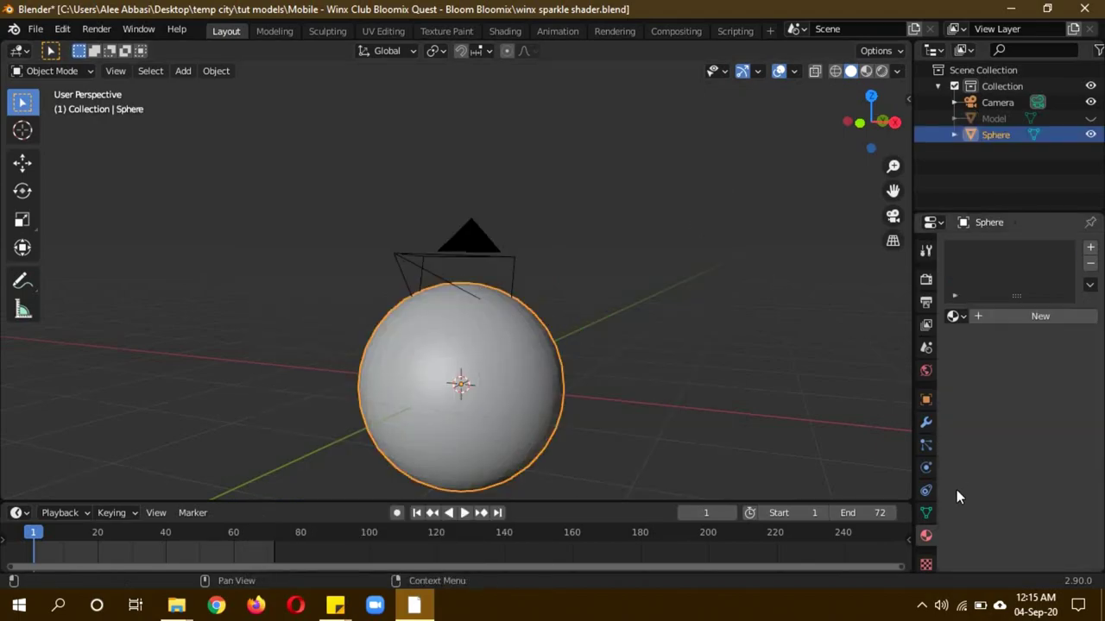
- Give the sphere a new material and a Subdivision Surface modifier
left_click(1010, 316)
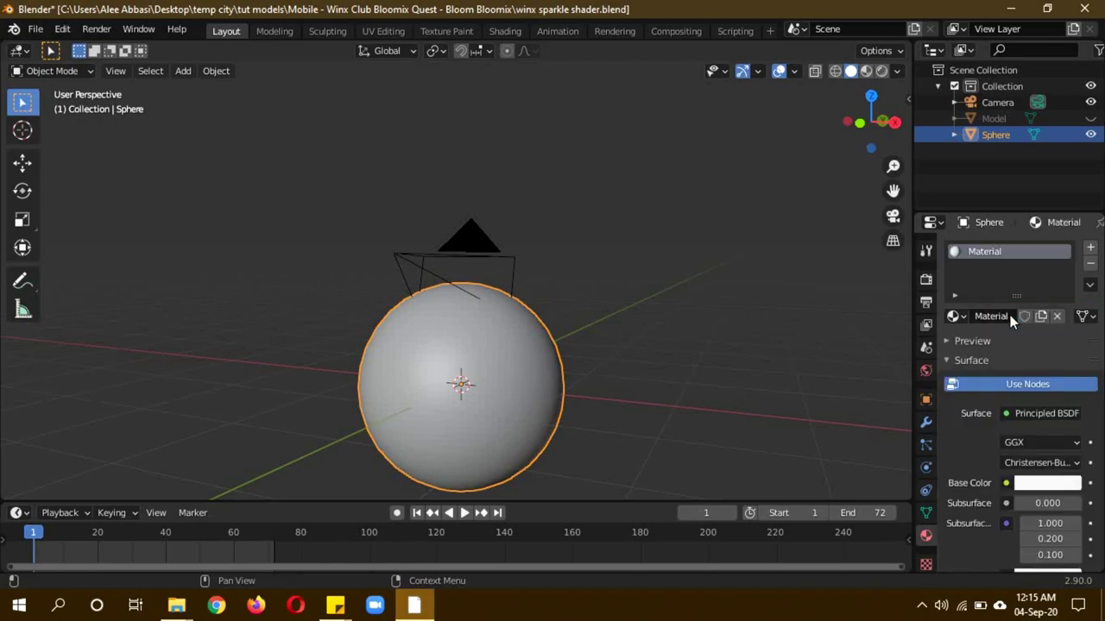
left_click(926, 422)
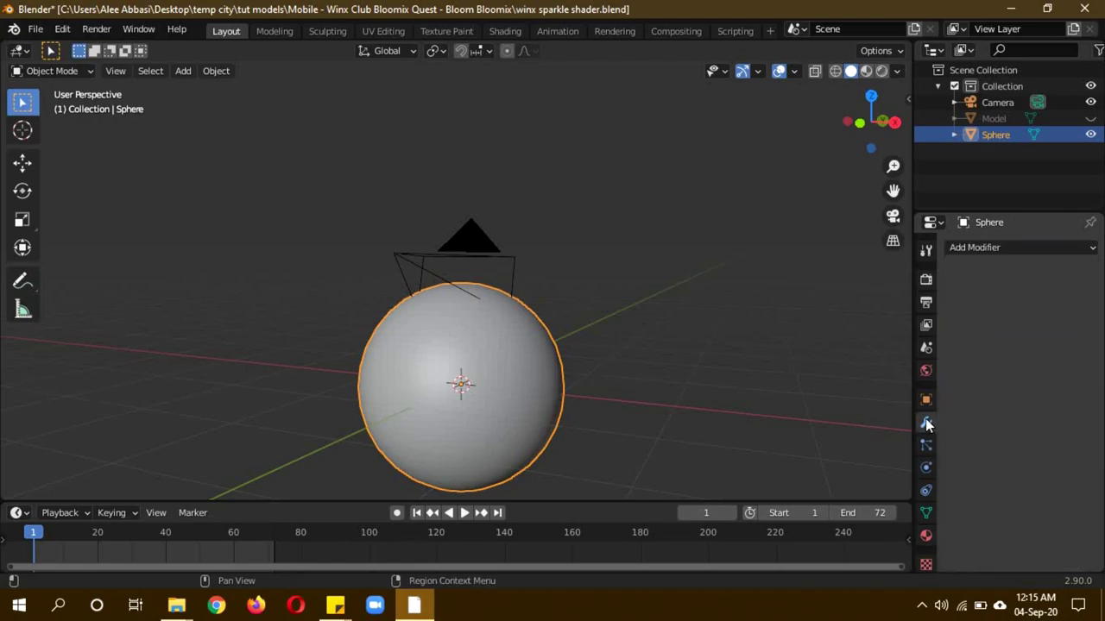
left_click(969, 249)
left_click(833, 515)
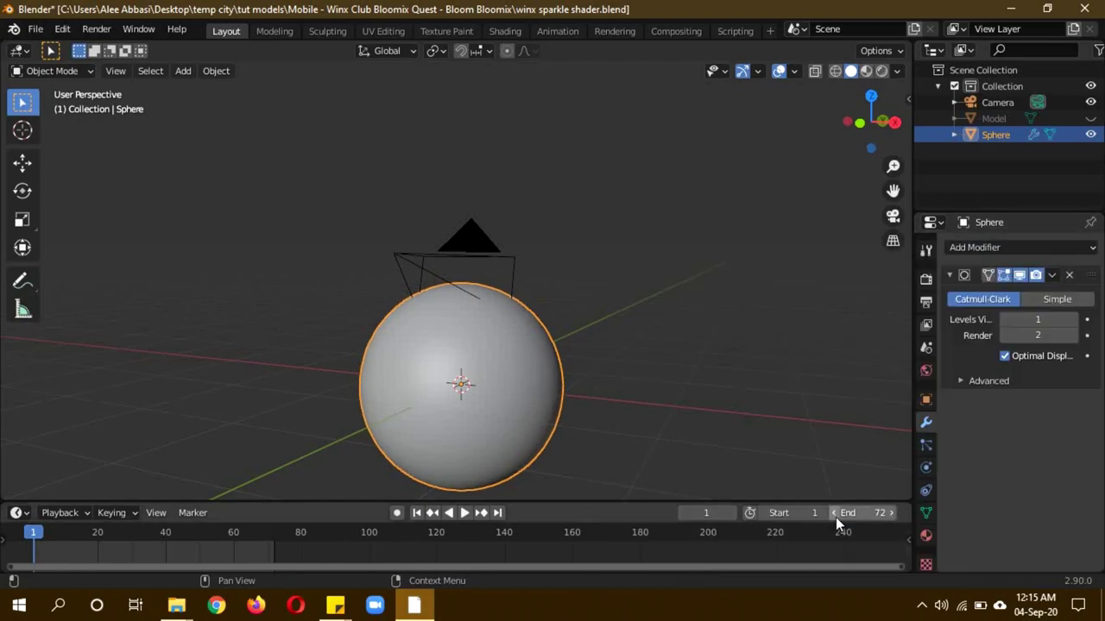
left_click(926, 535)
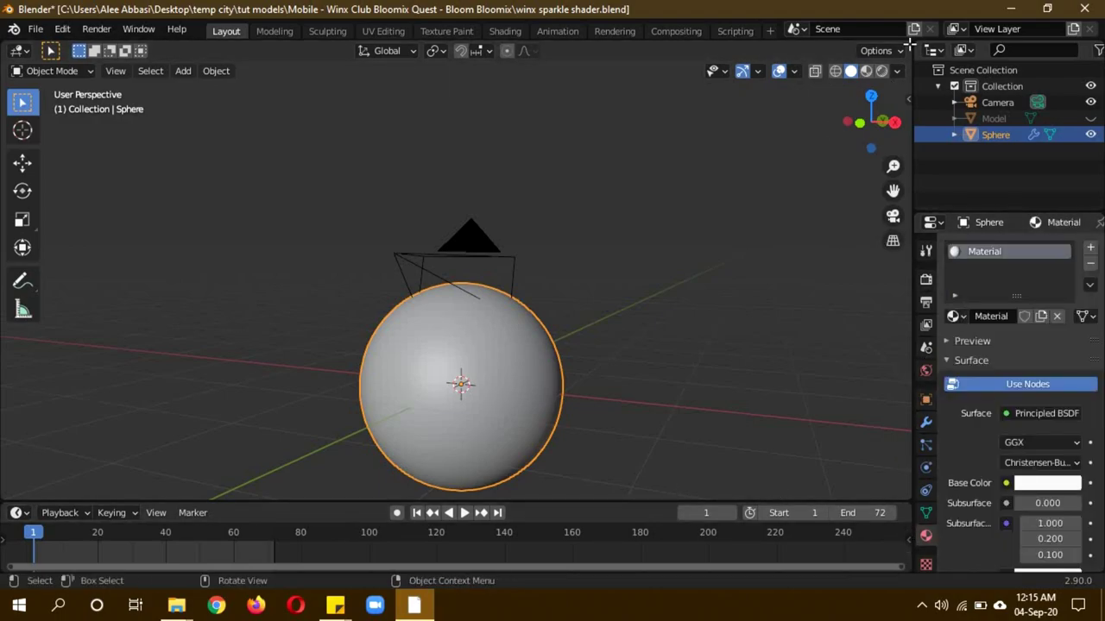
- Split the 3D view and turn the right half into a Shader Editor framing the material nodes
left_click_drag(909, 43, 458, 101)
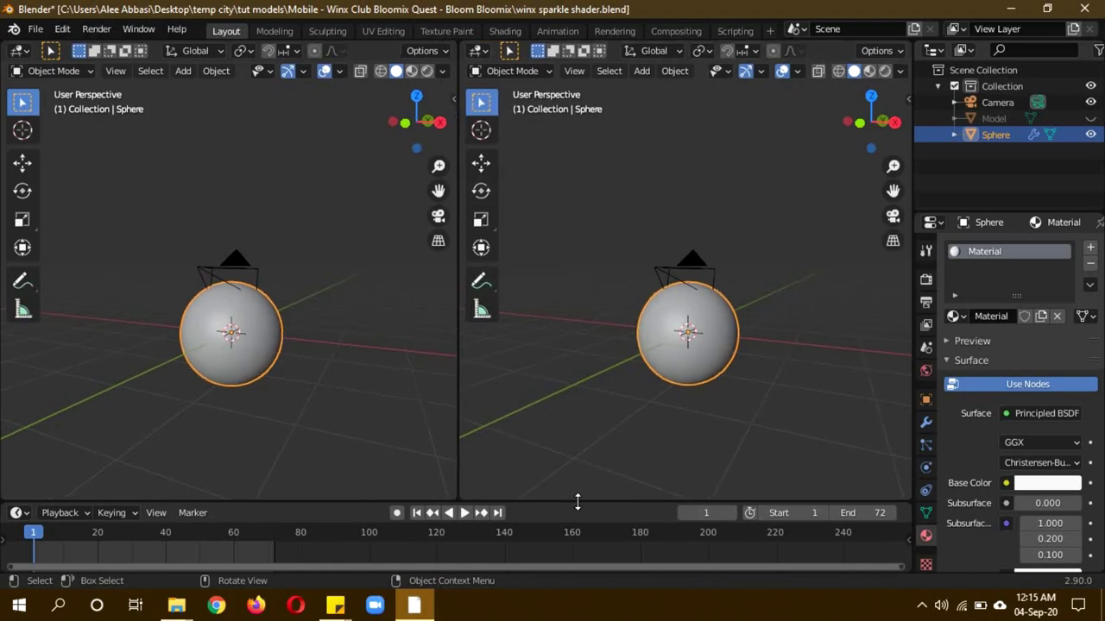
left_click_drag(578, 502, 578, 476)
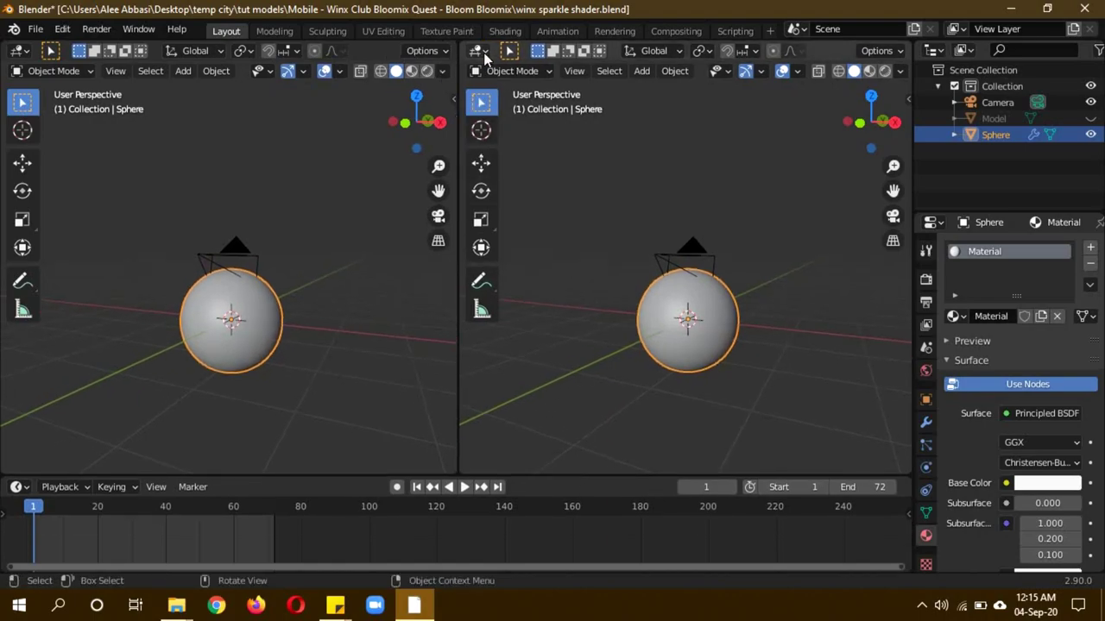
left_click(480, 51)
left_click(527, 201)
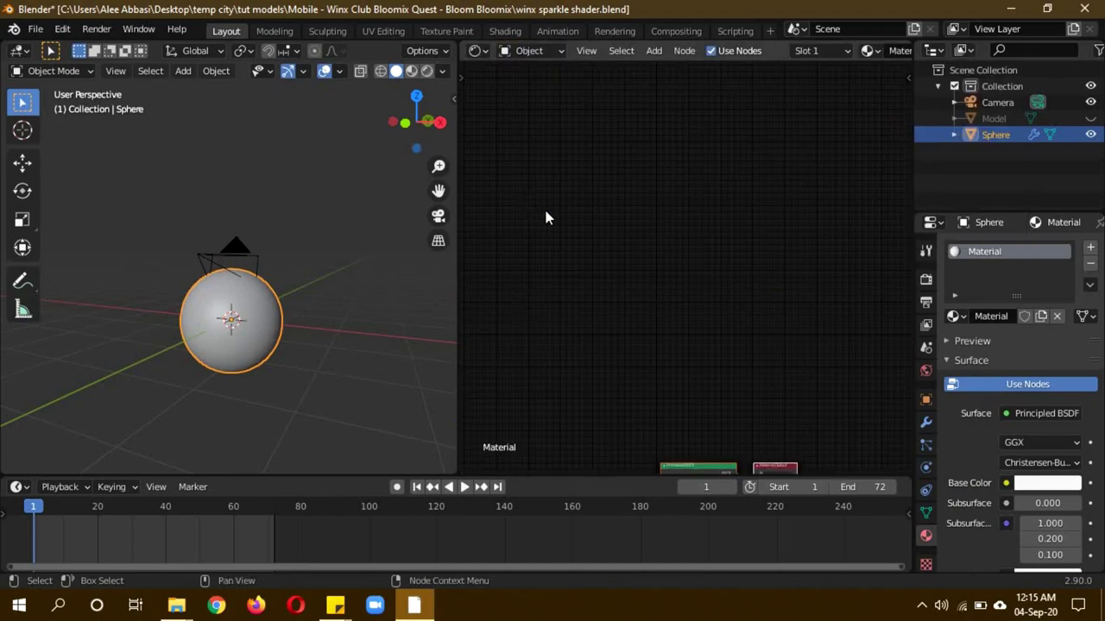
key("Home")
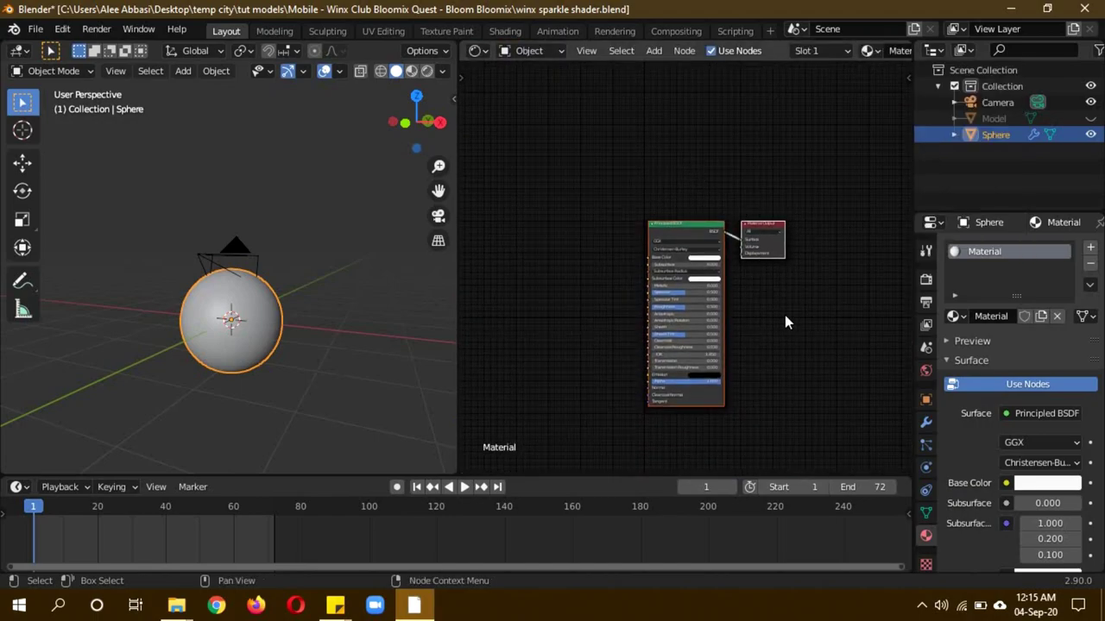
- Make the Principled BSDF Base Color blue and move the node down-left
scroll(750, 272, "up", 3)
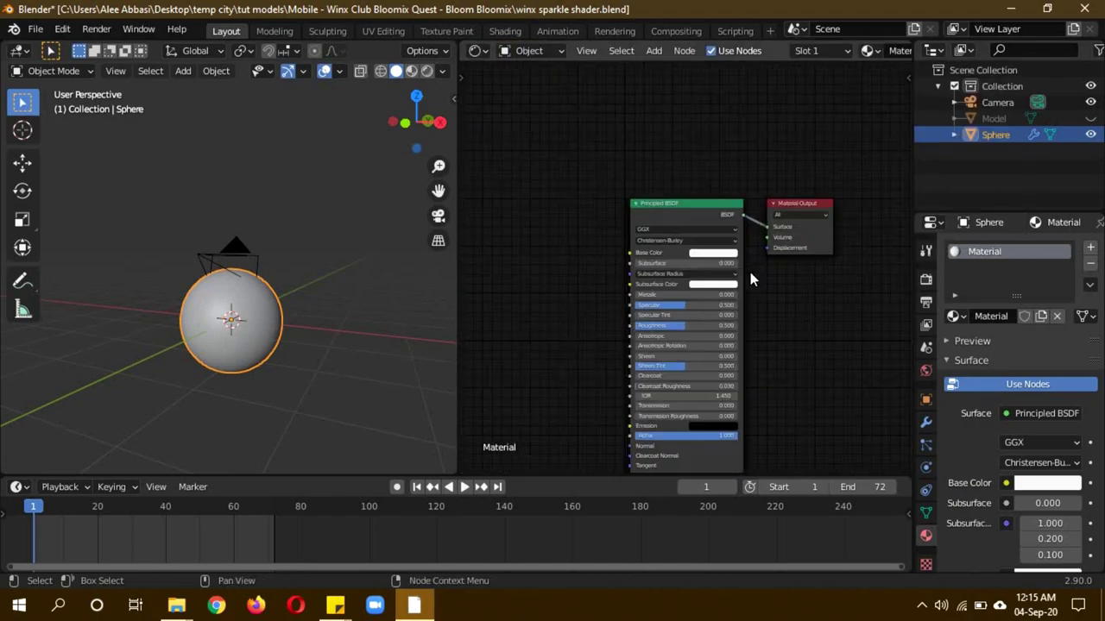
left_click(713, 248)
mouse_move(746, 131)
left_mouse_down()
mouse_move(763, 85)
mouse_move(751, 107)
mouse_move(758, 96)
left_mouse_up()
left_click_drag(667, 210, 564, 309)
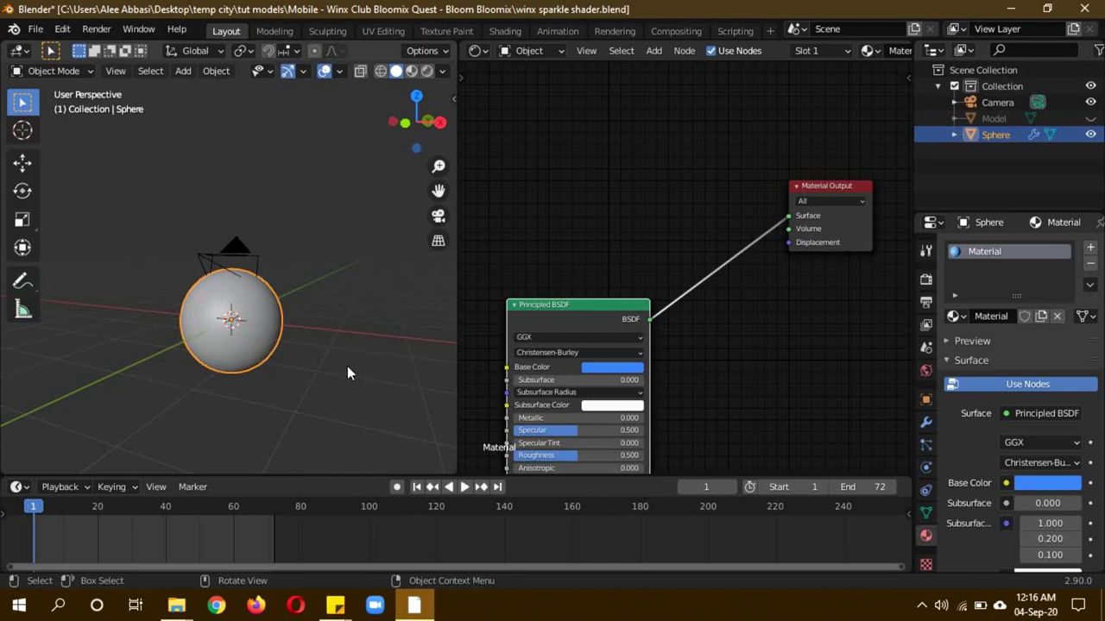
- Switch to rendered shading and add a Mix Shader node left of Material Output
key("z")
left_click(353, 270)
left_click_drag(592, 321, 546, 376)
key("shift+a")
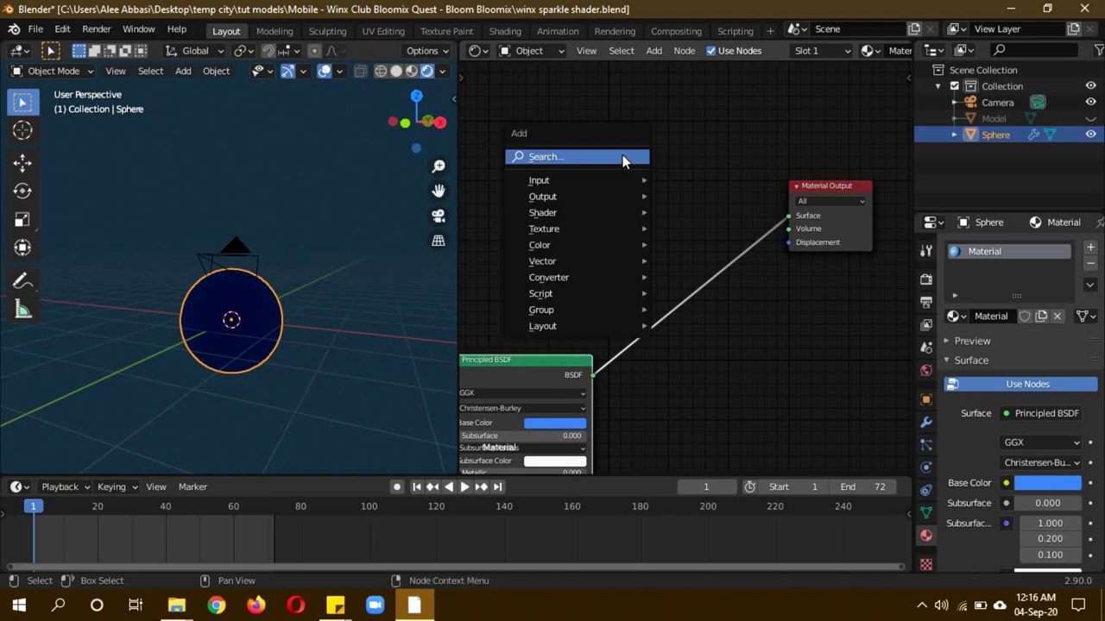
key("Escape")
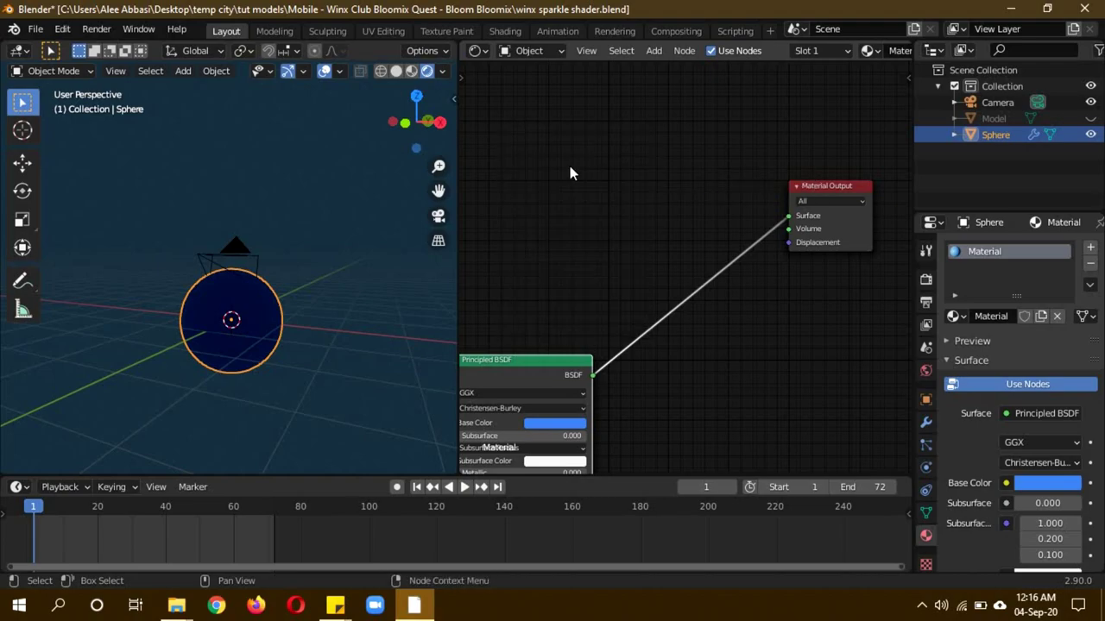
key("shift+a")
left_click(600, 146)
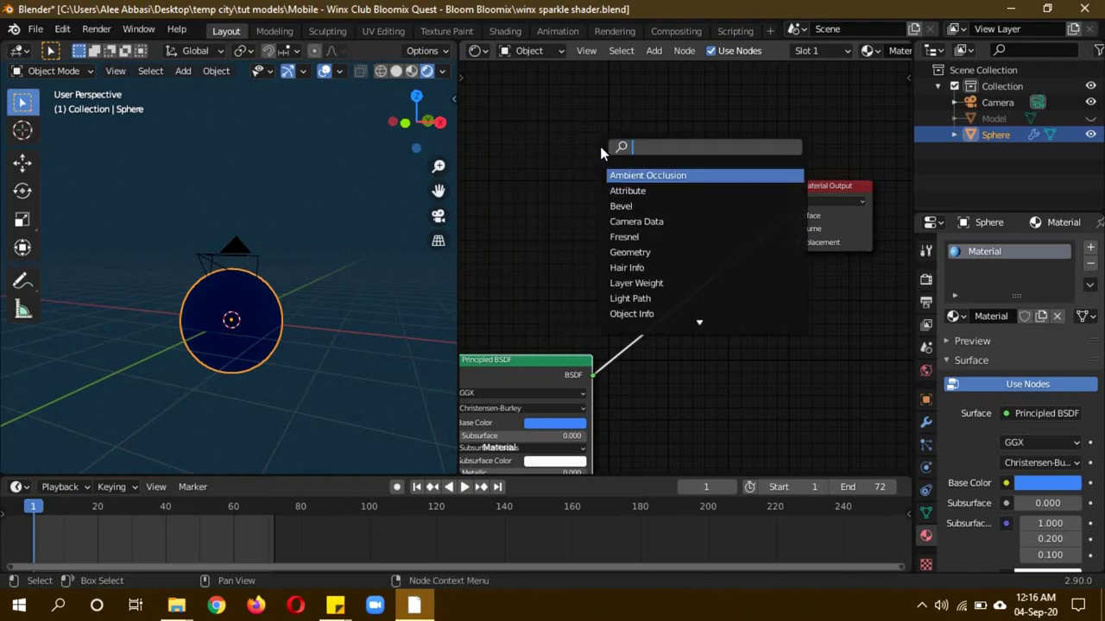
type("mix")
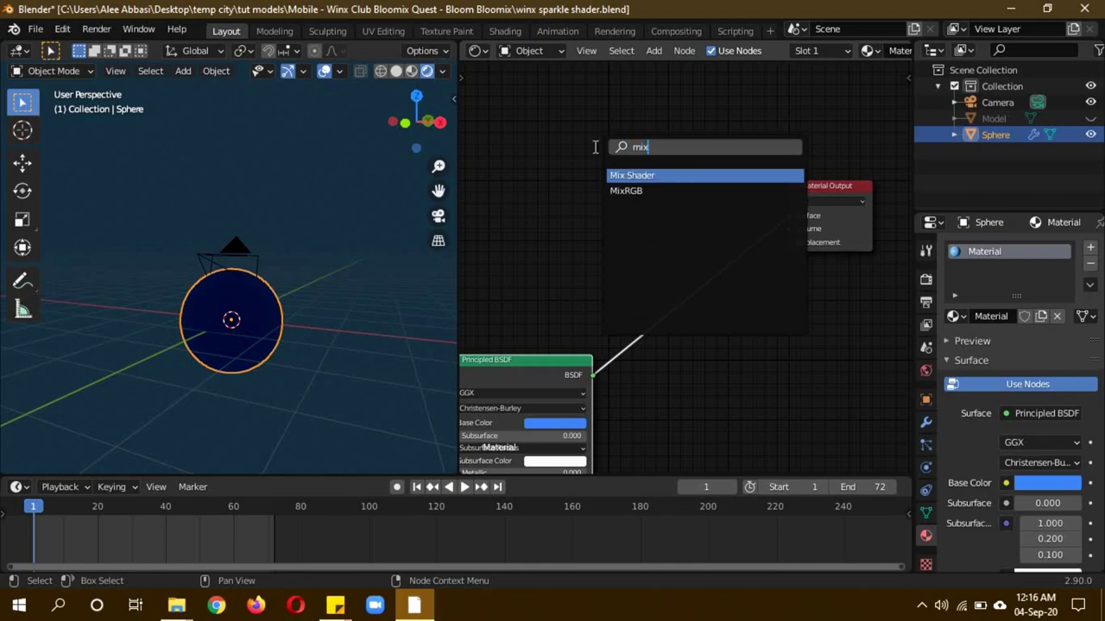
key("Return")
left_click(595, 146)
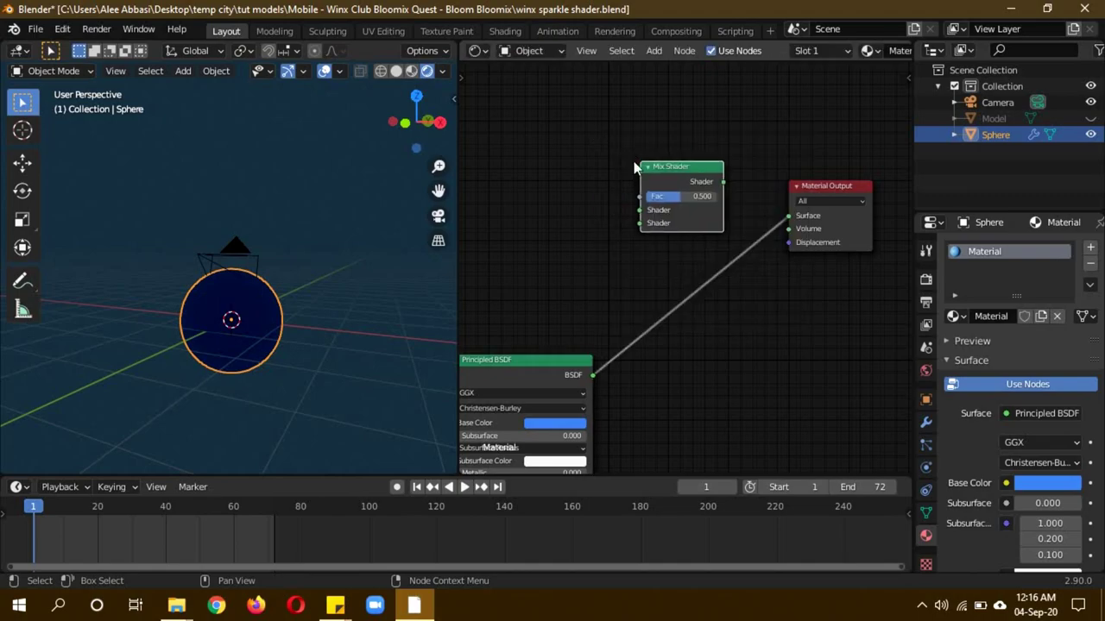
- Add a ColorRamp node and connect its Color to the Mix Shader's Fac
key("shift+a")
left_click(575, 135)
type("col")
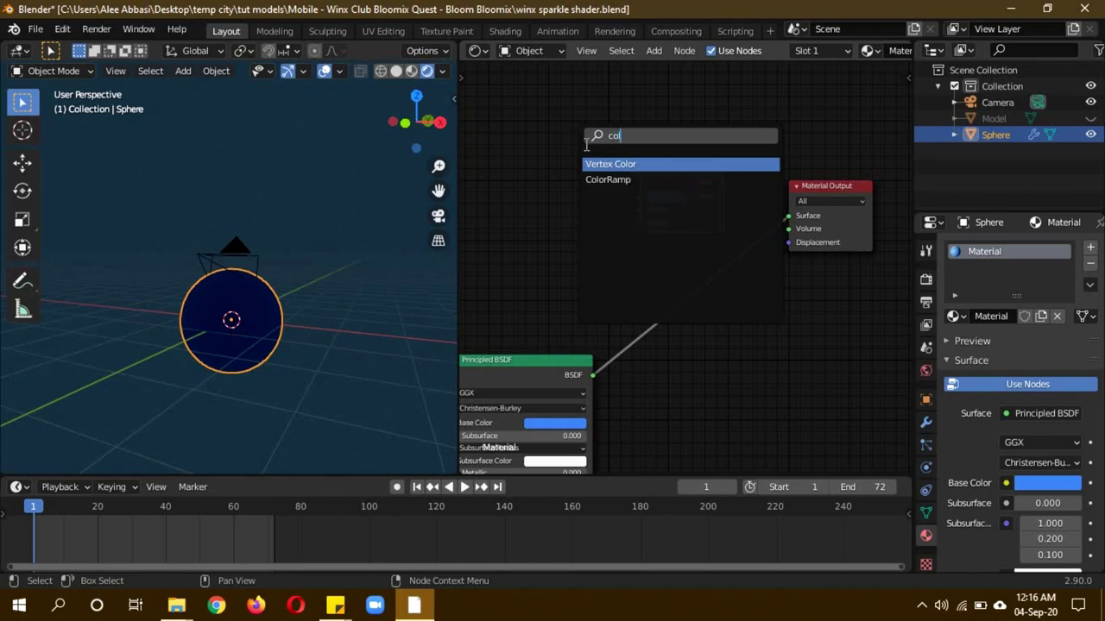
key("Down")
key("Return")
left_click(481, 129)
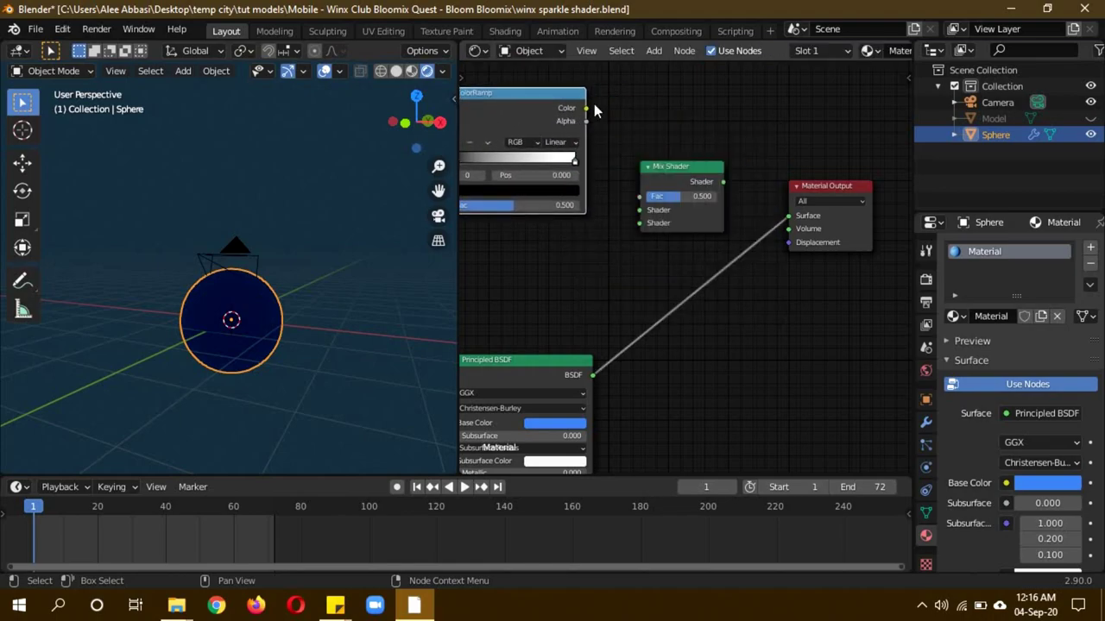
left_click_drag(586, 109, 639, 197)
- Duplicate the ColorRamp and Mix Shader pair and link the top Mix Shader to Material Output Surface
scroll(657, 200, "down", 3)
left_click_drag(589, 145, 655, 146)
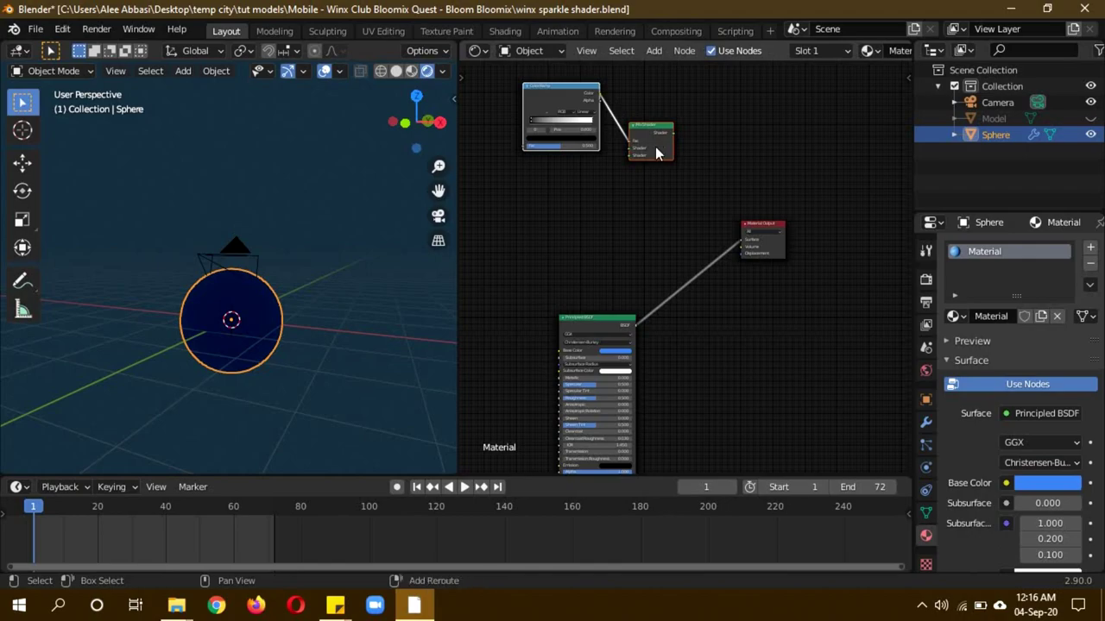
key("shift+d")
left_click(565, 233)
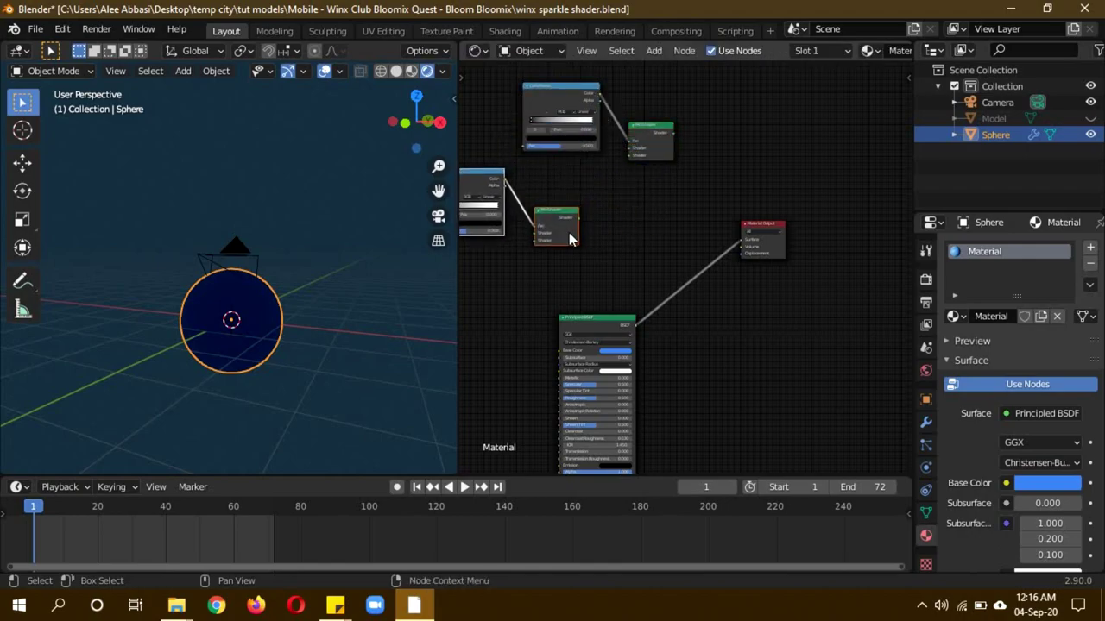
left_click_drag(760, 232, 789, 179)
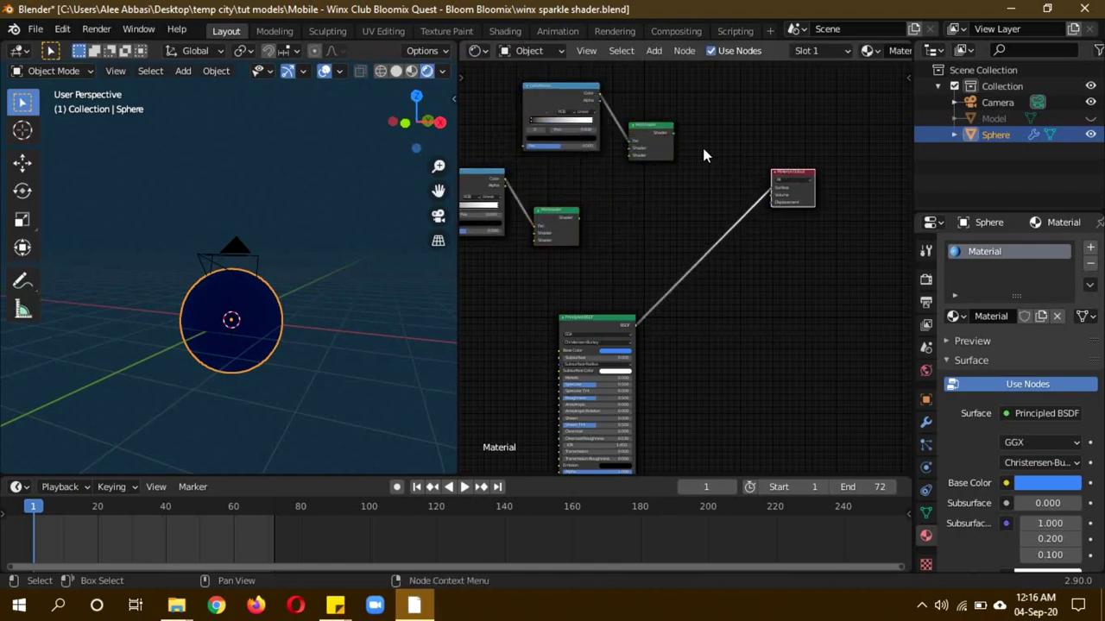
left_click_drag(672, 133, 772, 190)
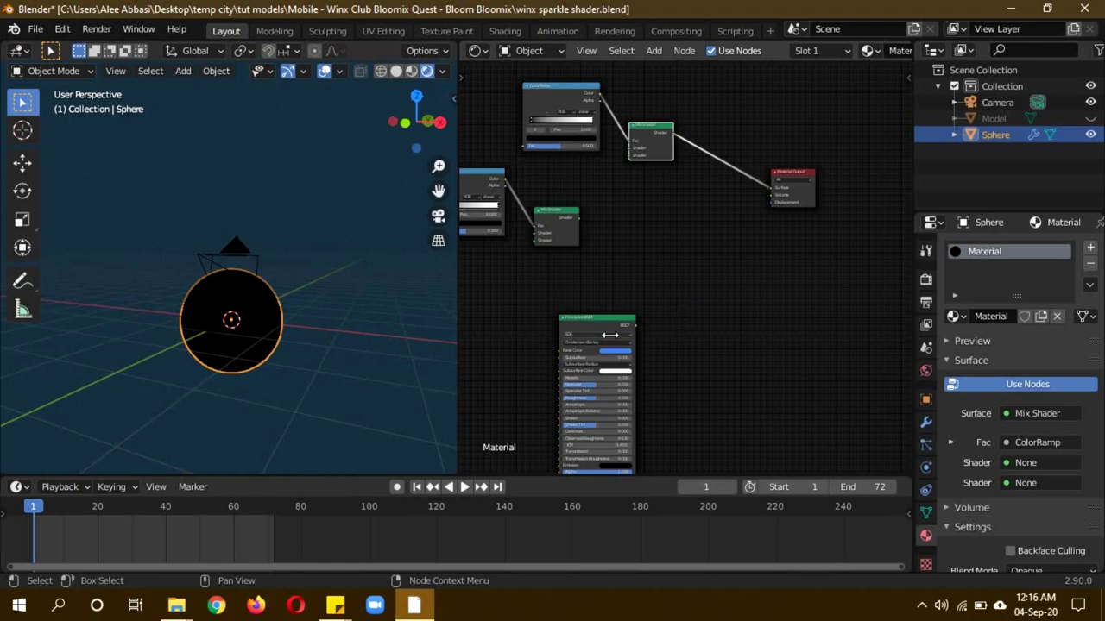
- Wire Principled BSDF into both Mix Shaders and feed the lower Mix Shader into the top one
left_click_drag(603, 325, 518, 313)
scroll(523, 275, "up", 2)
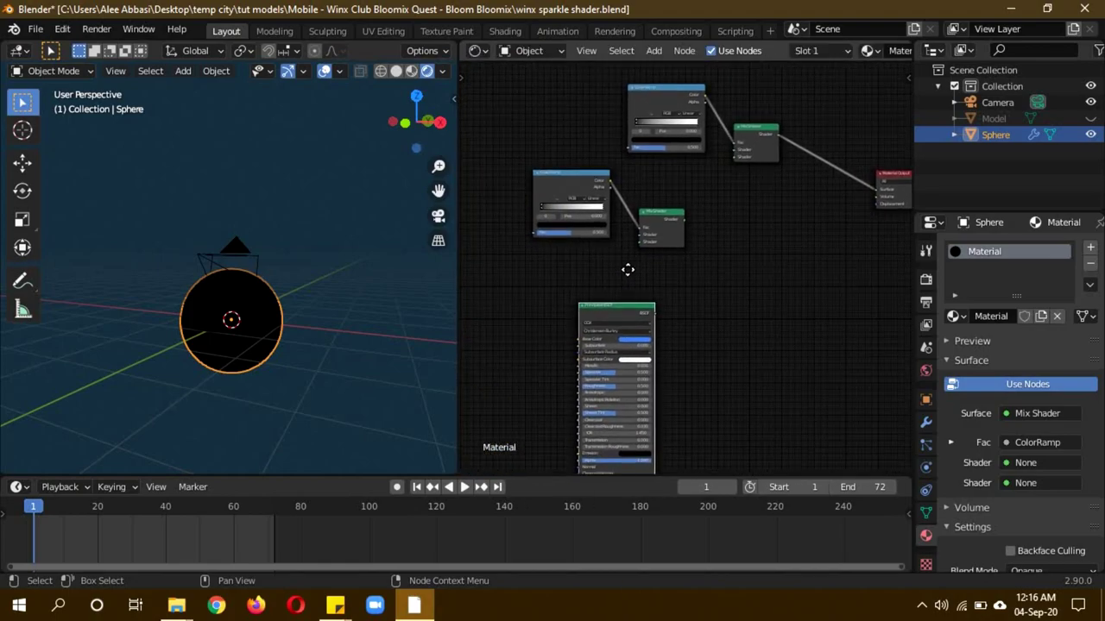
scroll(682, 282, "up", 1)
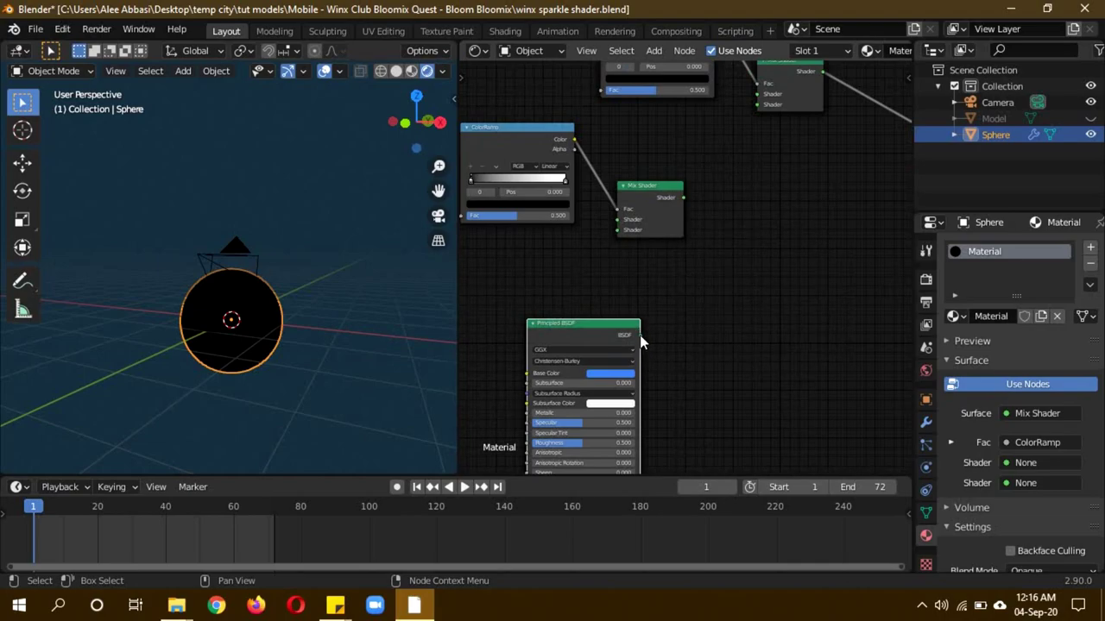
left_click_drag(639, 335, 622, 232)
left_click_drag(641, 335, 756, 107)
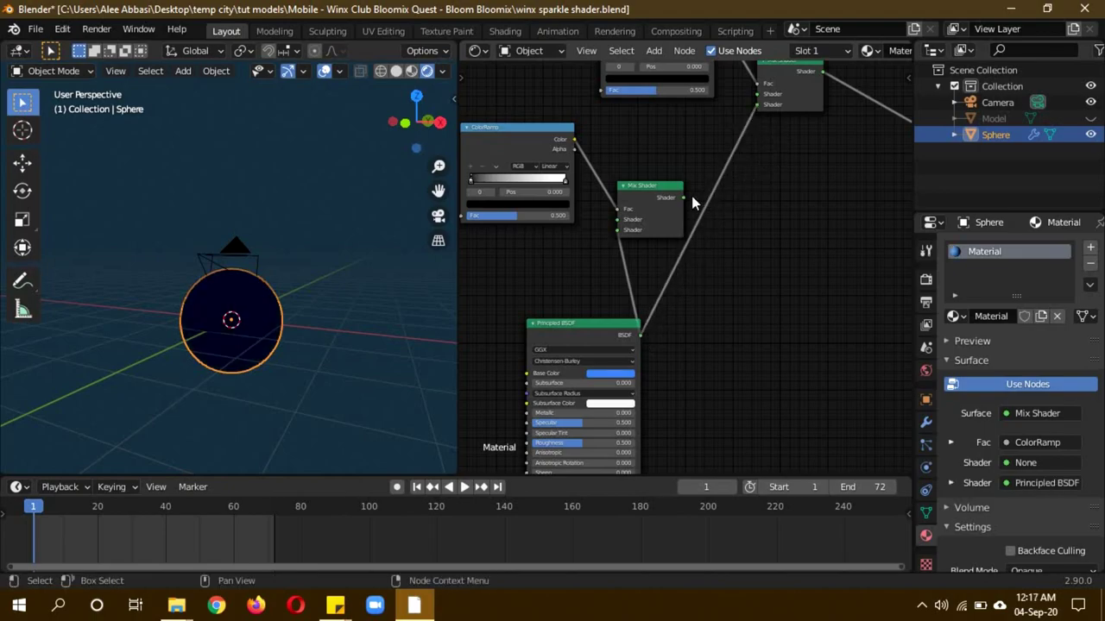
left_click_drag(683, 196, 762, 92)
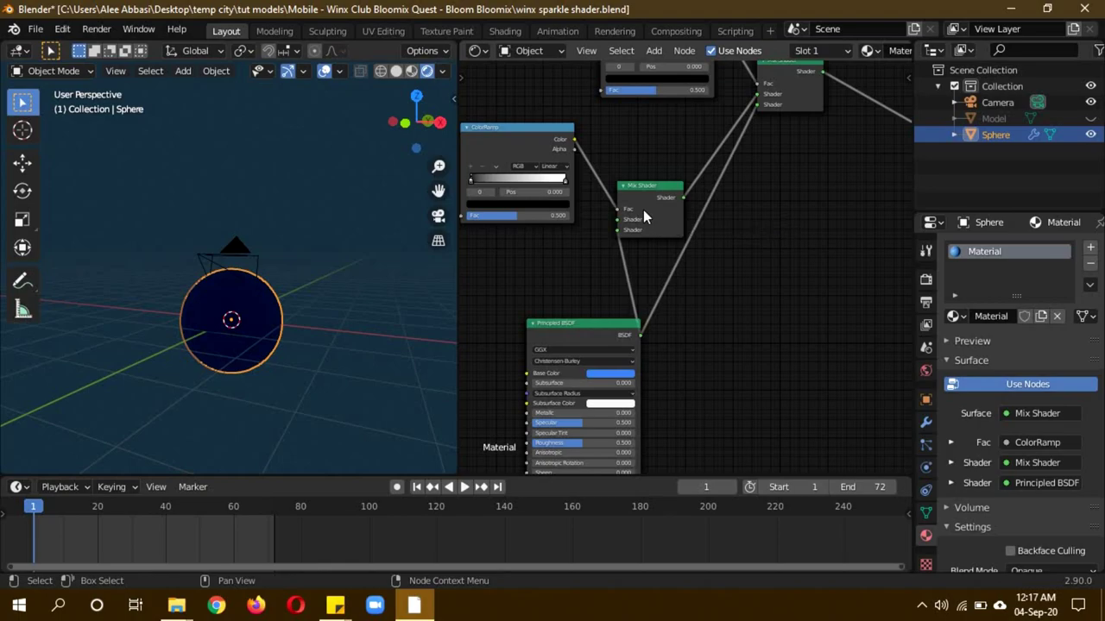
middle_click_drag(606, 128, 762, 276)
- Add a Voronoi Texture node and a Noise Texture node
key("shift+a")
left_click(579, 136)
type("vor")
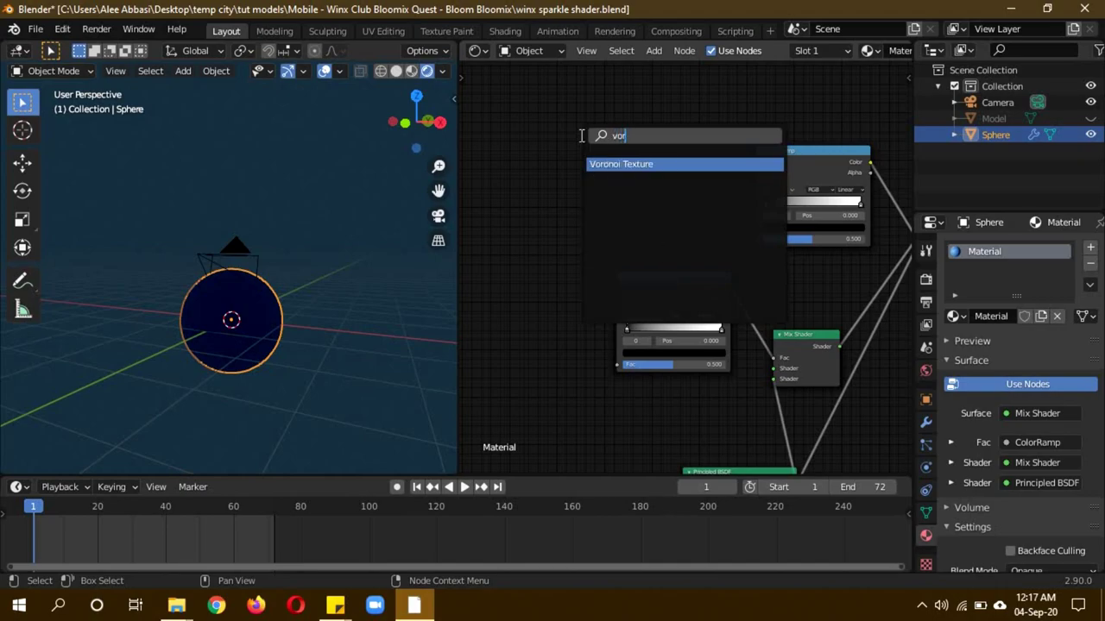
key("Return")
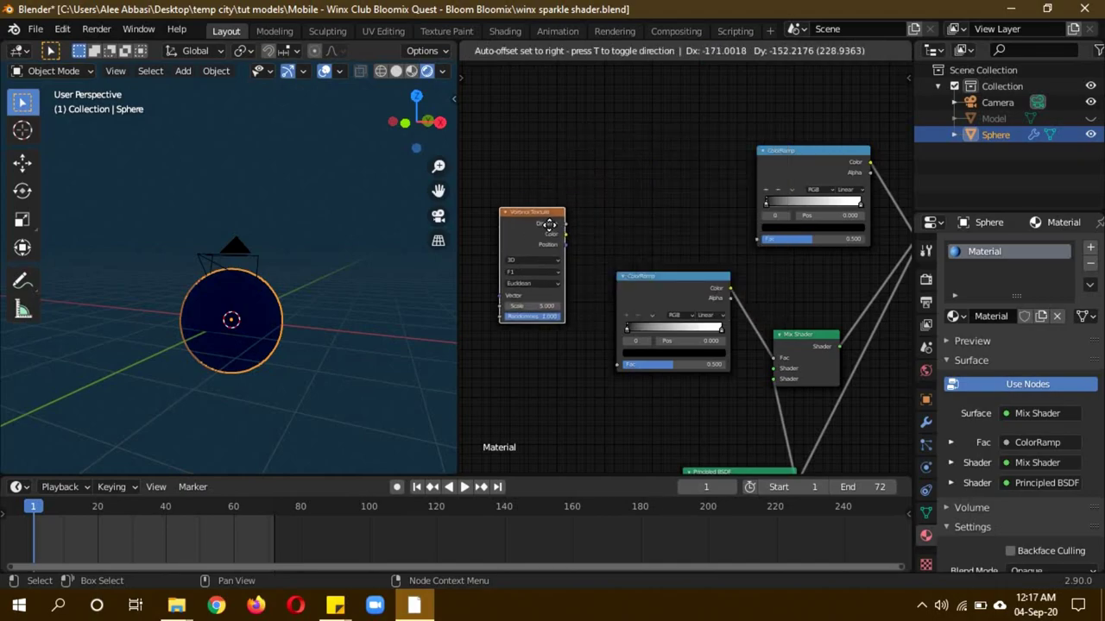
key("Escape")
key("shift+a")
left_click(599, 167)
type("noi")
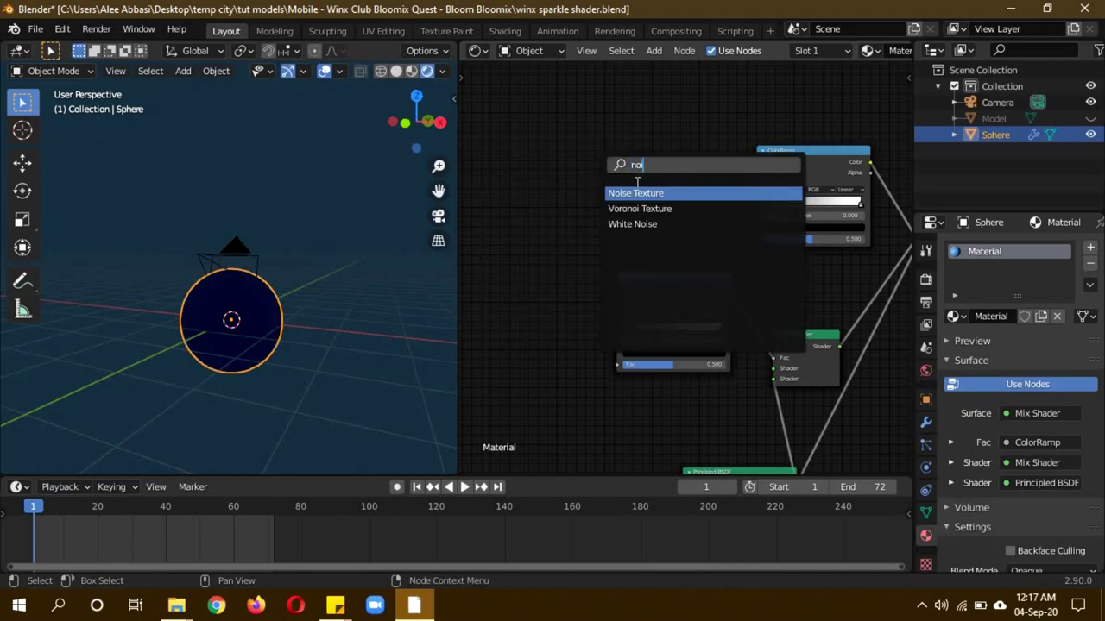
key("Return")
left_click(599, 164)
- Add a Math (Add) node and a Mapping node left of the Voronoi Texture
key("shift+a")
left_click(536, 245)
type("math")
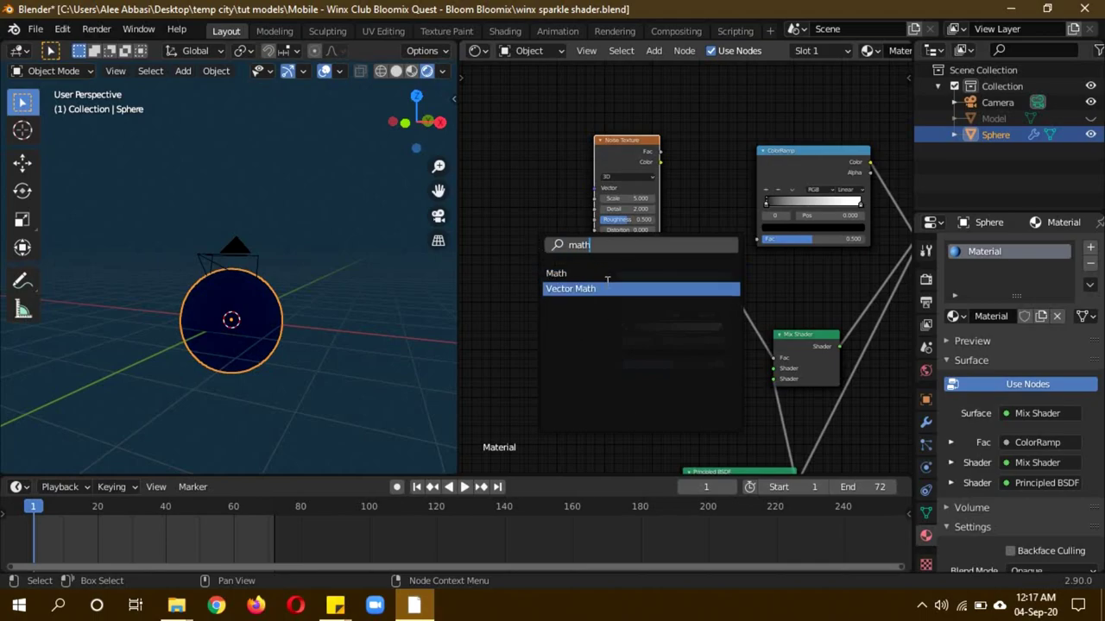
key("Return")
left_click(580, 313)
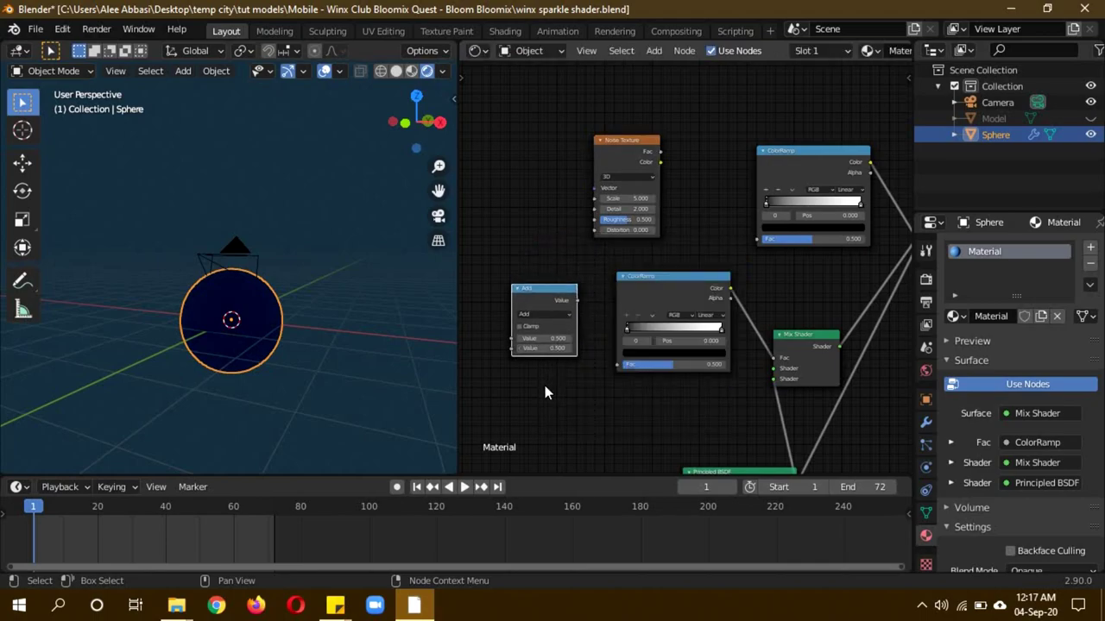
scroll(512, 405, "down", 1)
middle_click_drag(512, 405, 697, 392)
key("shift+a")
type("mapp")
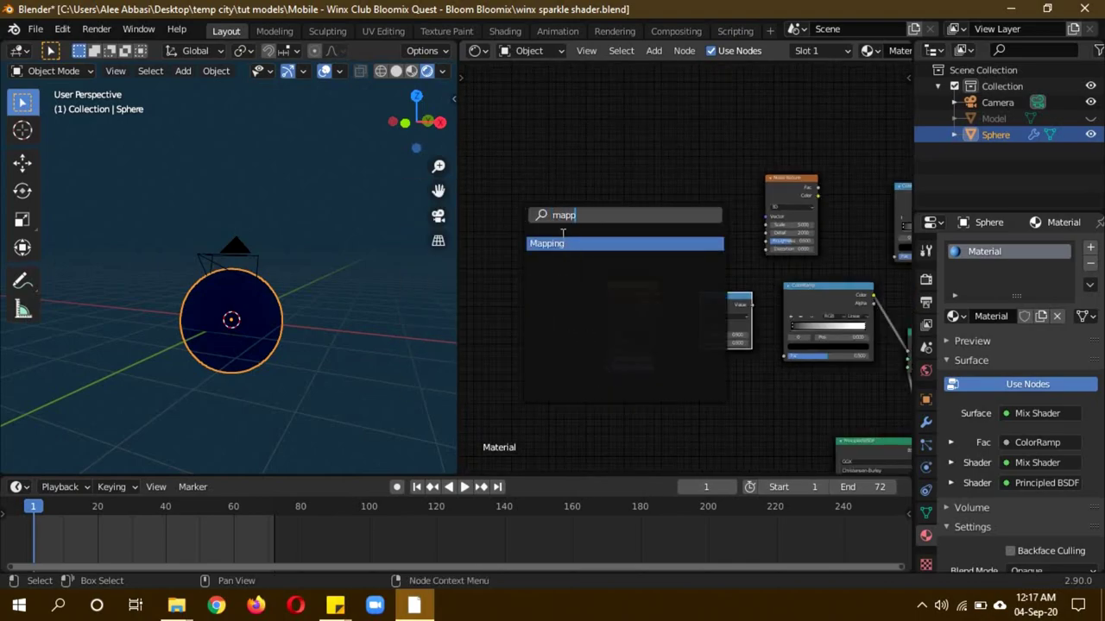
key("Return")
left_click(521, 196)
middle_click_drag(521, 197, 622, 225)
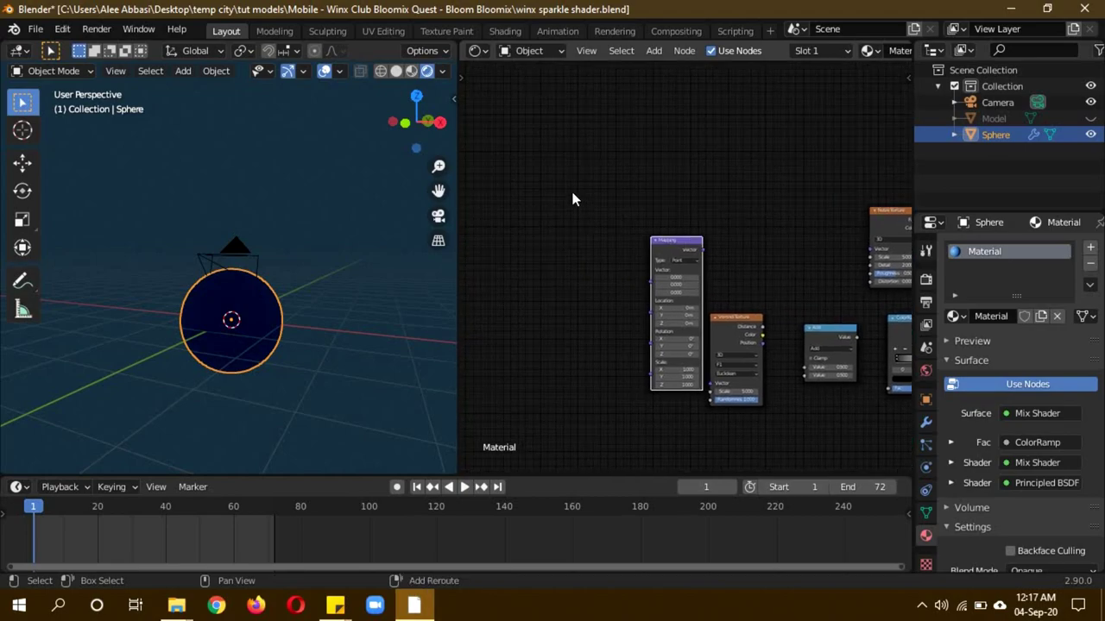
- Add a Texture Coordinate node and link its Generated output into Mapping's Vector
key("shift+a")
left_click(572, 197)
type("tex")
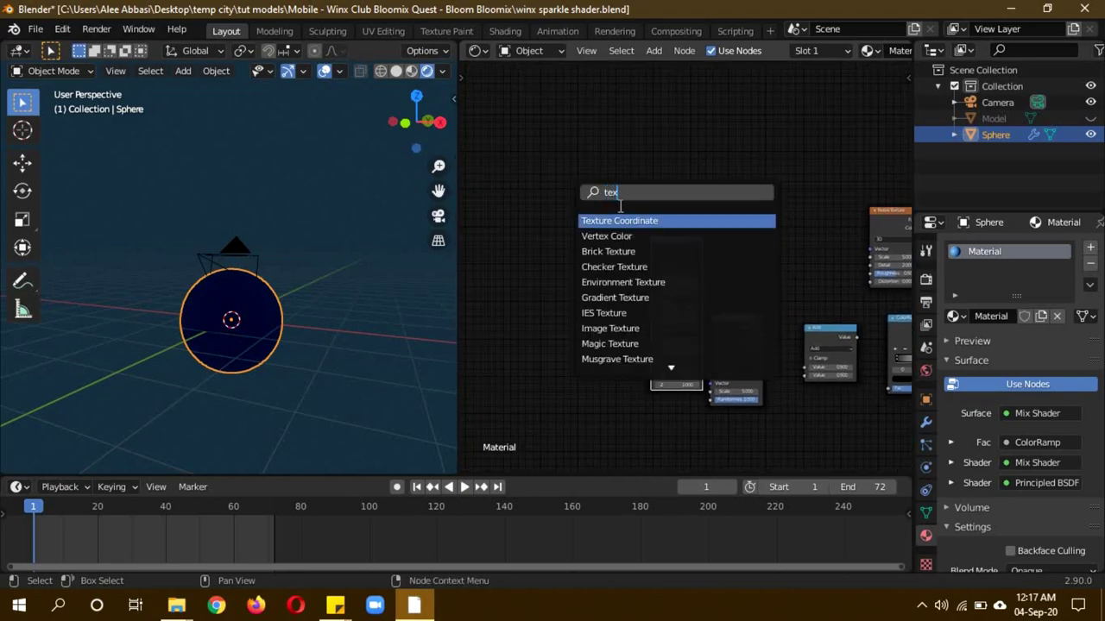
left_click(635, 220)
left_click(612, 254)
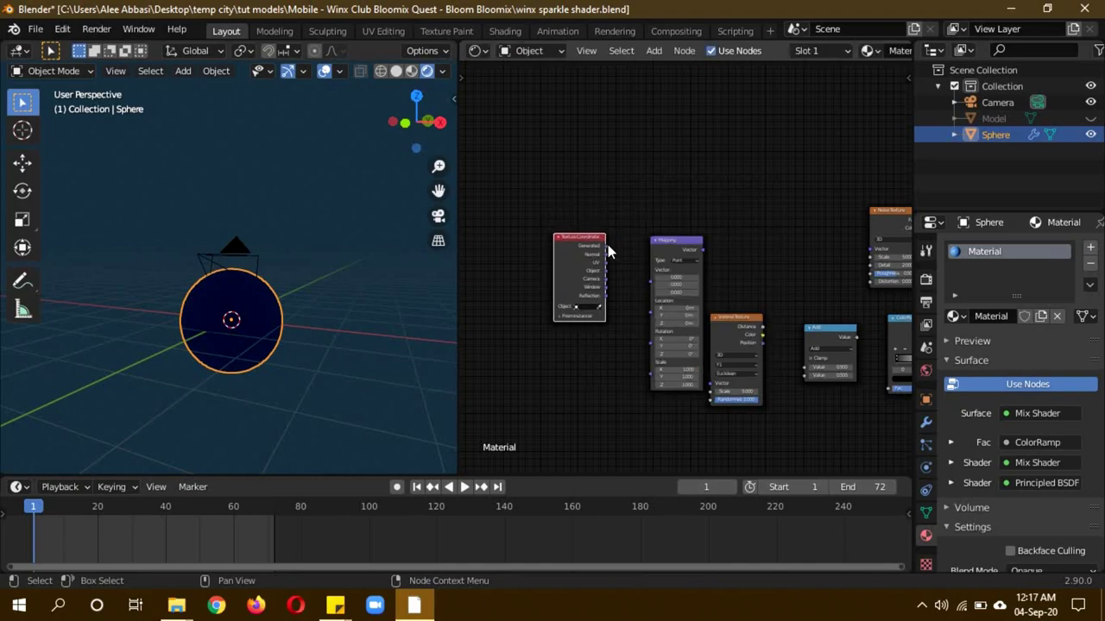
left_click_drag(604, 245, 657, 284)
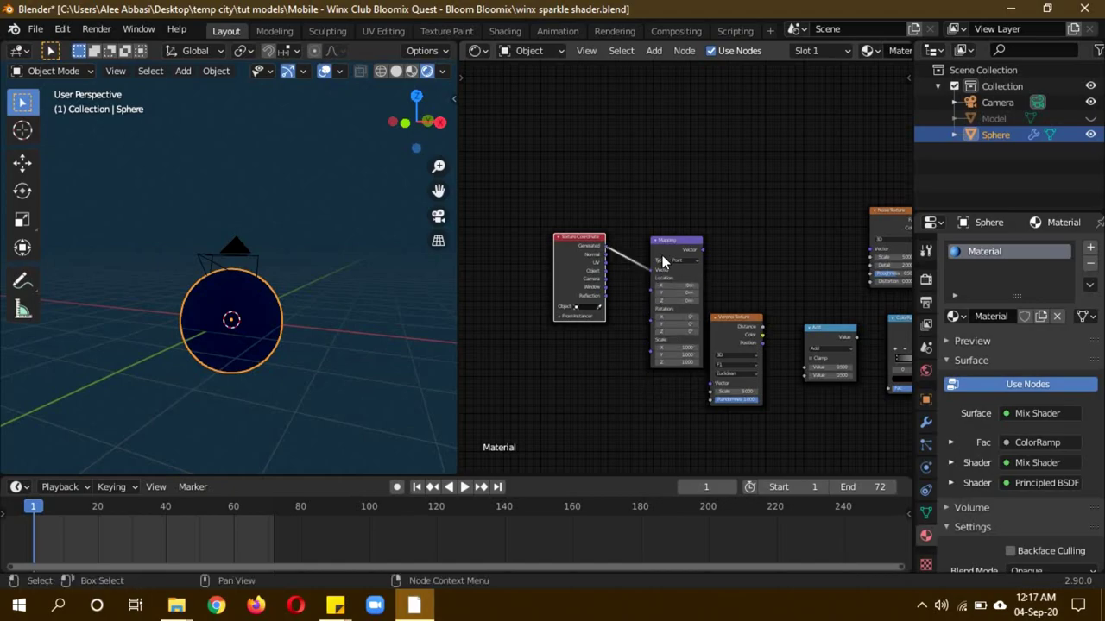
left_click_drag(676, 242, 650, 243)
middle_click_drag(789, 400, 490, 221)
- Add an Emission shader node and check the render settings, where Bloom is enabled
key("shift+a")
left_click(510, 306)
type("emi")
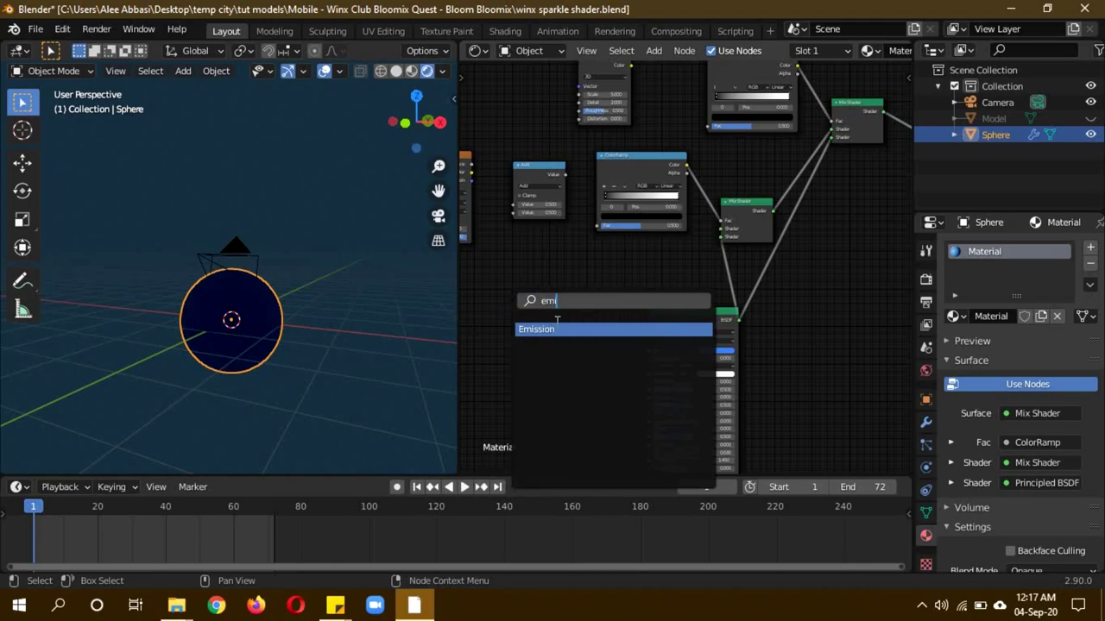
key("Return")
left_click(575, 295)
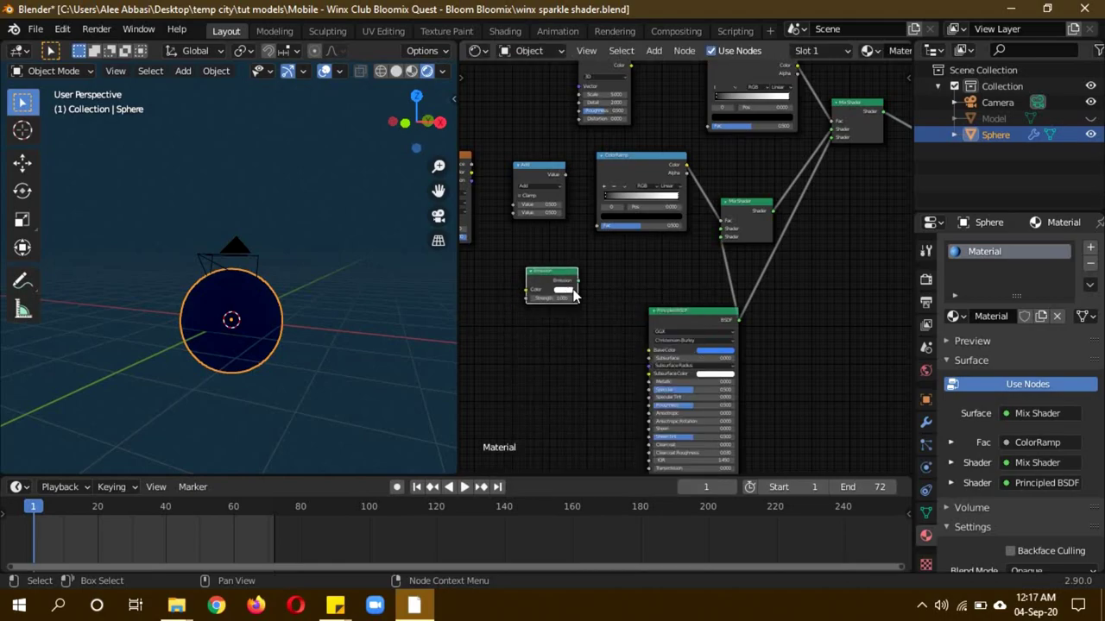
left_click(925, 279)
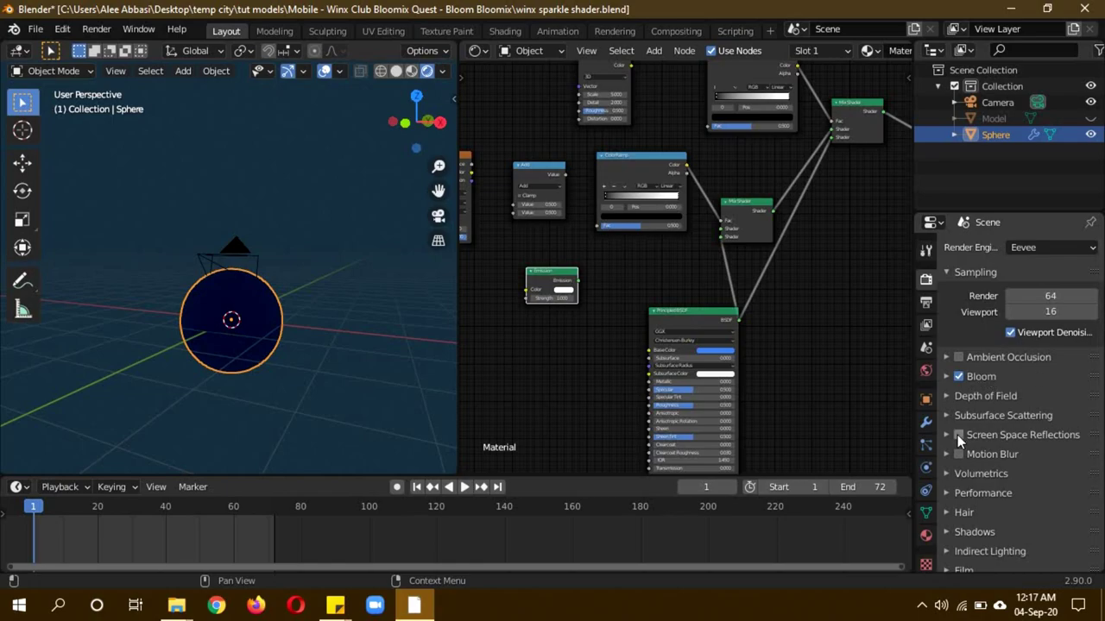
left_click(925, 535)
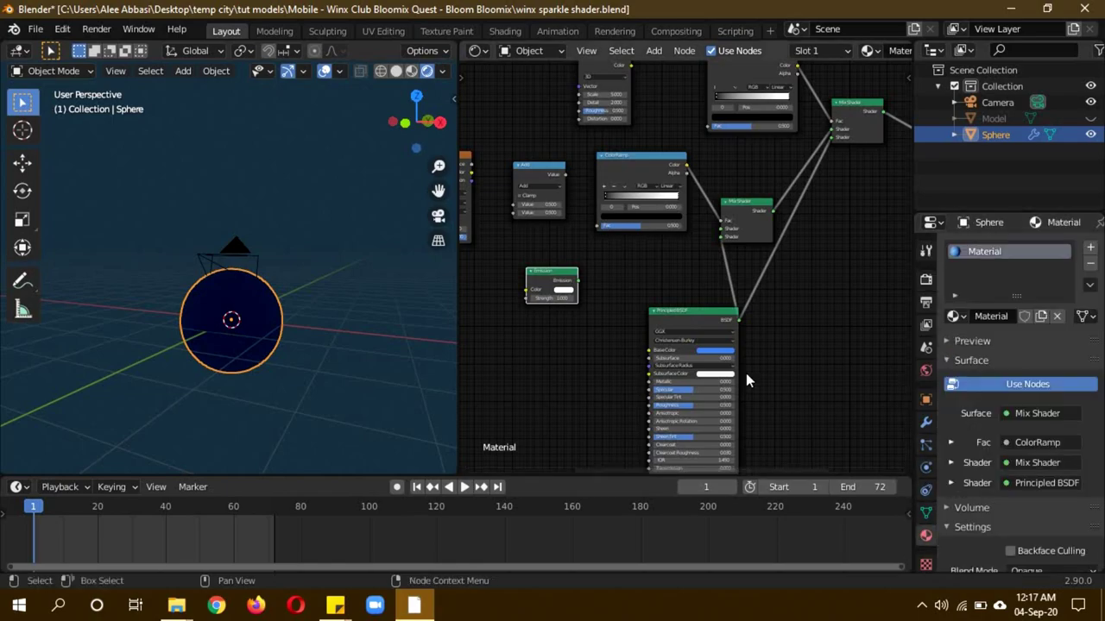
- Connect the Emission into the lower Mix Shader and set its Strength to 1
left_click_drag(578, 280, 723, 228)
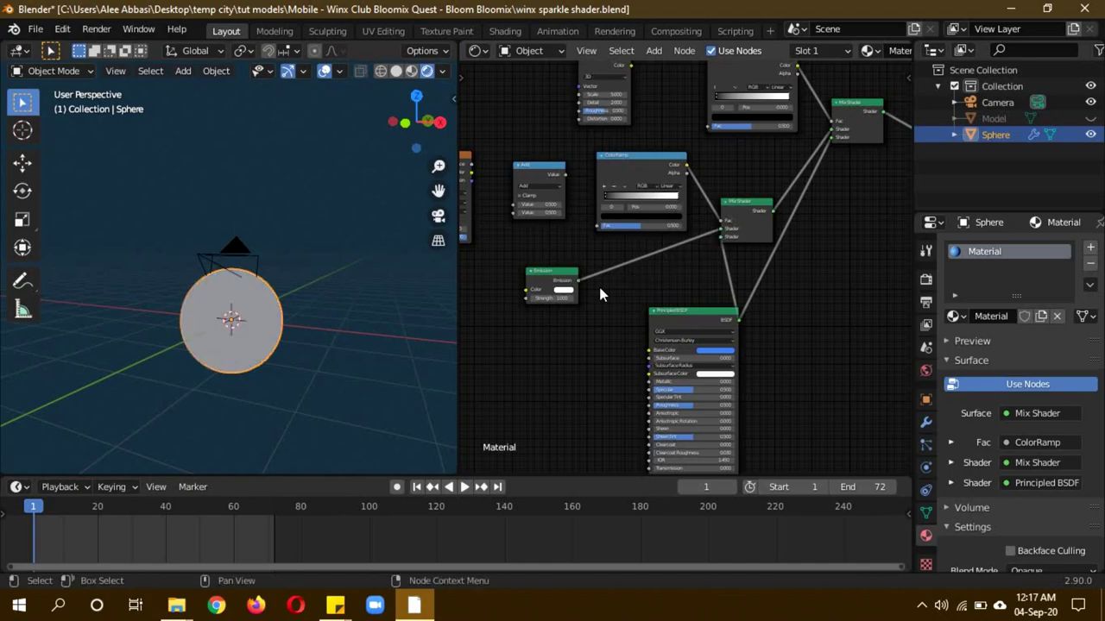
left_click(553, 298)
type("1")
key("Return")
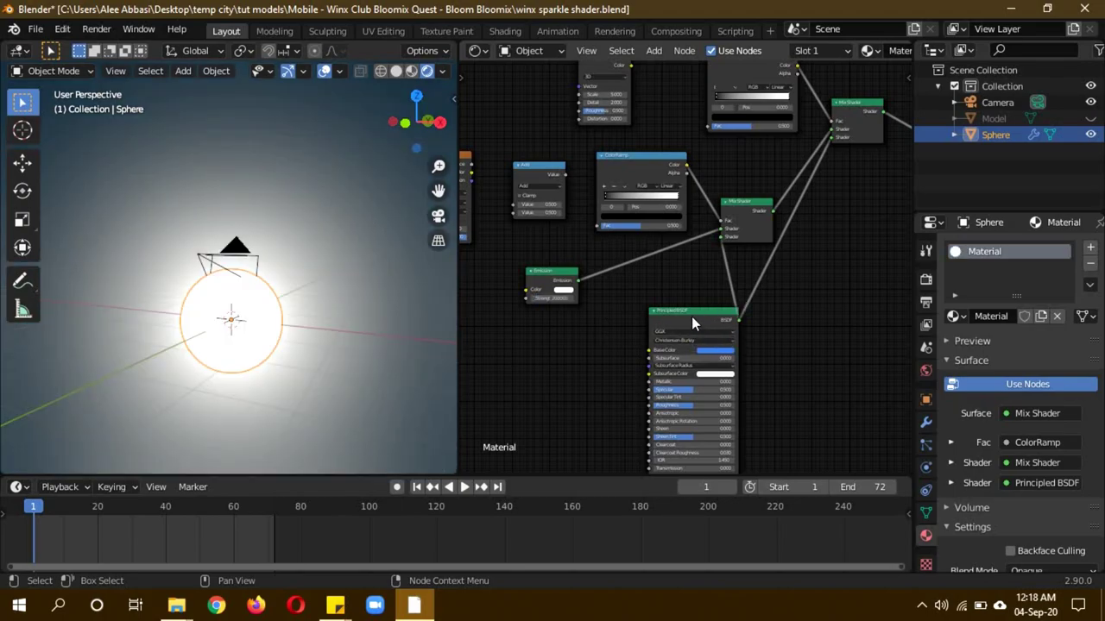
- Link Mapping into the Noise and Voronoi Textures, and Voronoi Distance into both Math inputs
middle_click_drag(617, 302, 826, 337)
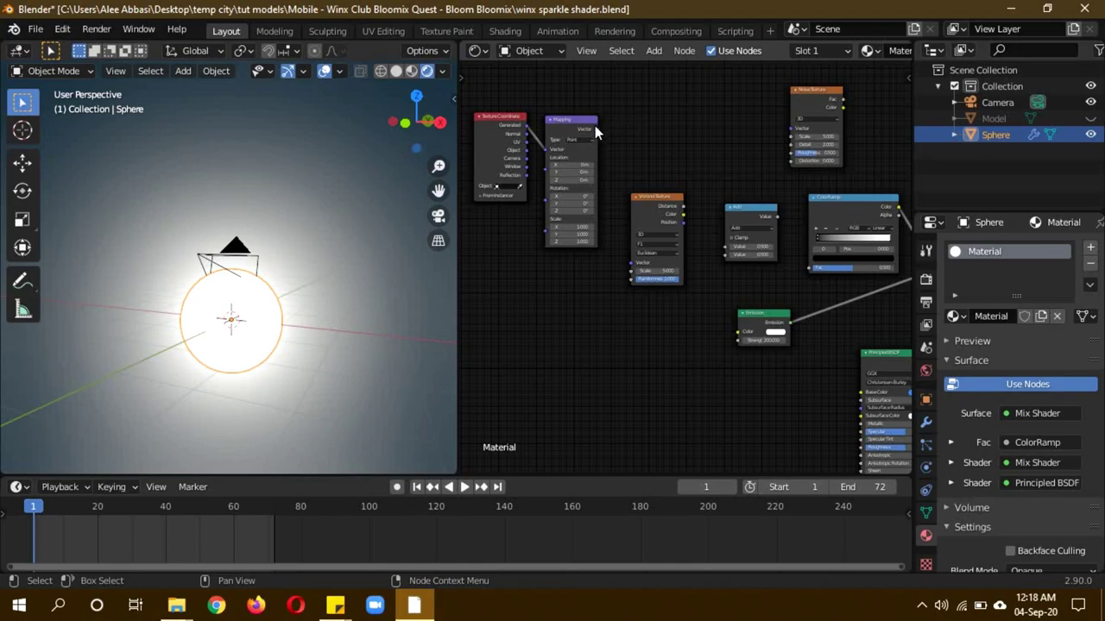
left_click_drag(596, 129, 773, 128)
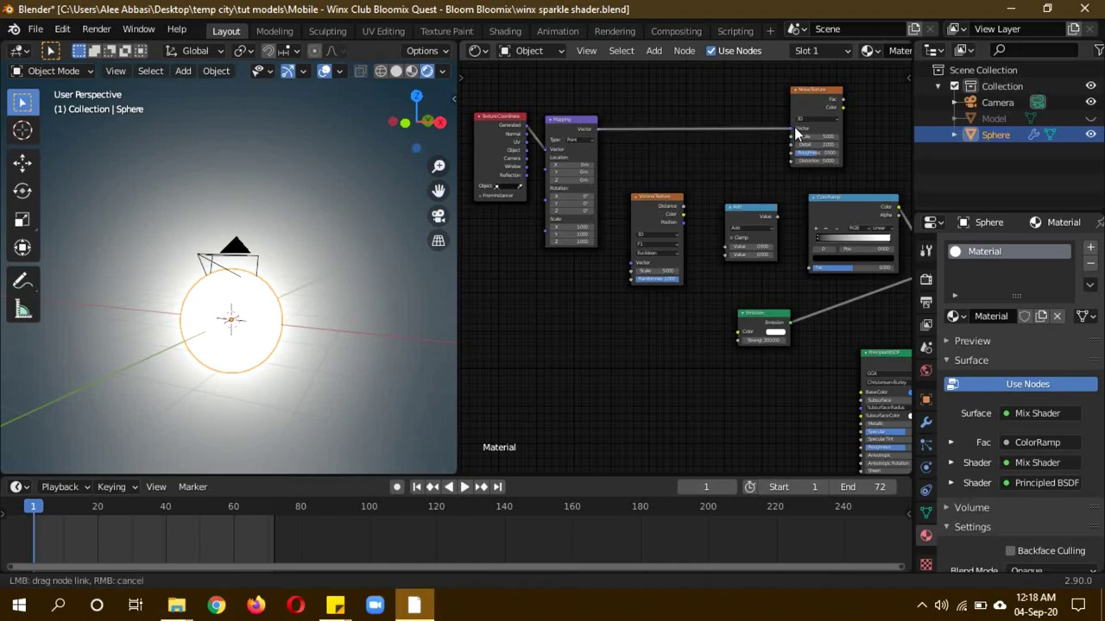
left_click_drag(795, 128, 792, 128)
left_click_drag(596, 128, 630, 263)
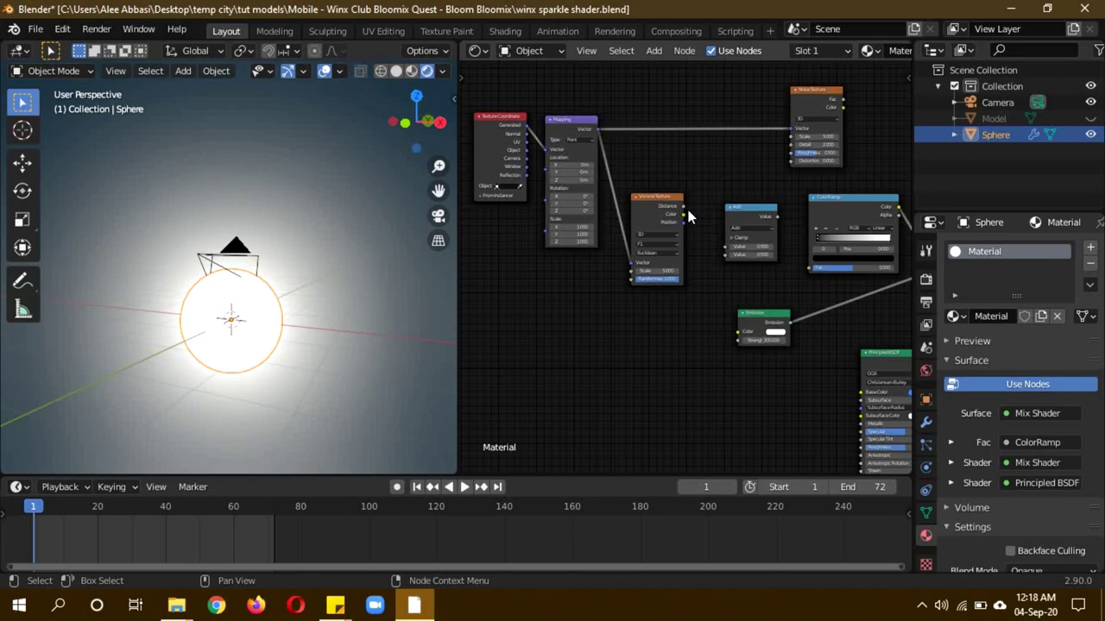
left_click_drag(686, 206, 724, 247)
left_click_drag(682, 208, 738, 266)
- Switch the Math node to Multiply and feed its Value into the lower ColorRamp's Fac
scroll(752, 227, "up", 2)
middle_click_drag(815, 288, 784, 311)
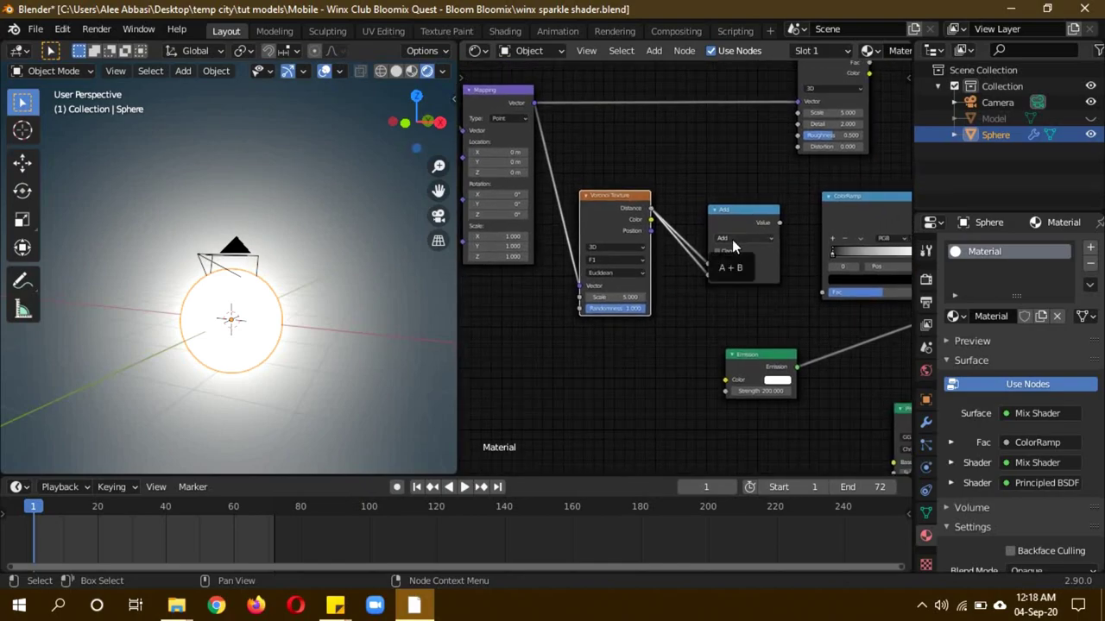
left_click(731, 239)
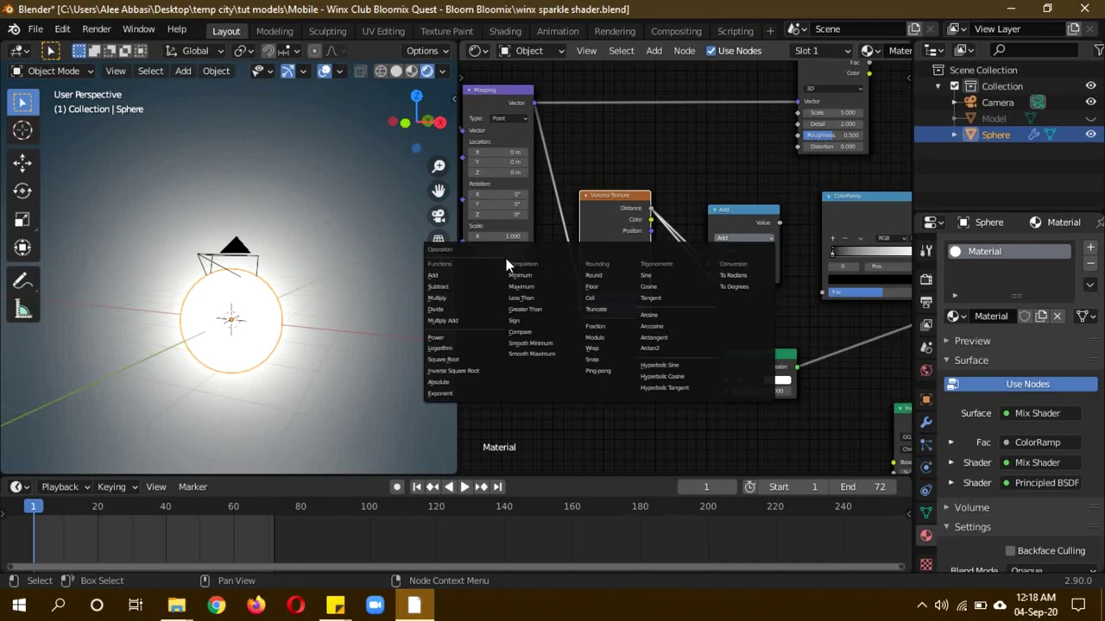
left_click(458, 298)
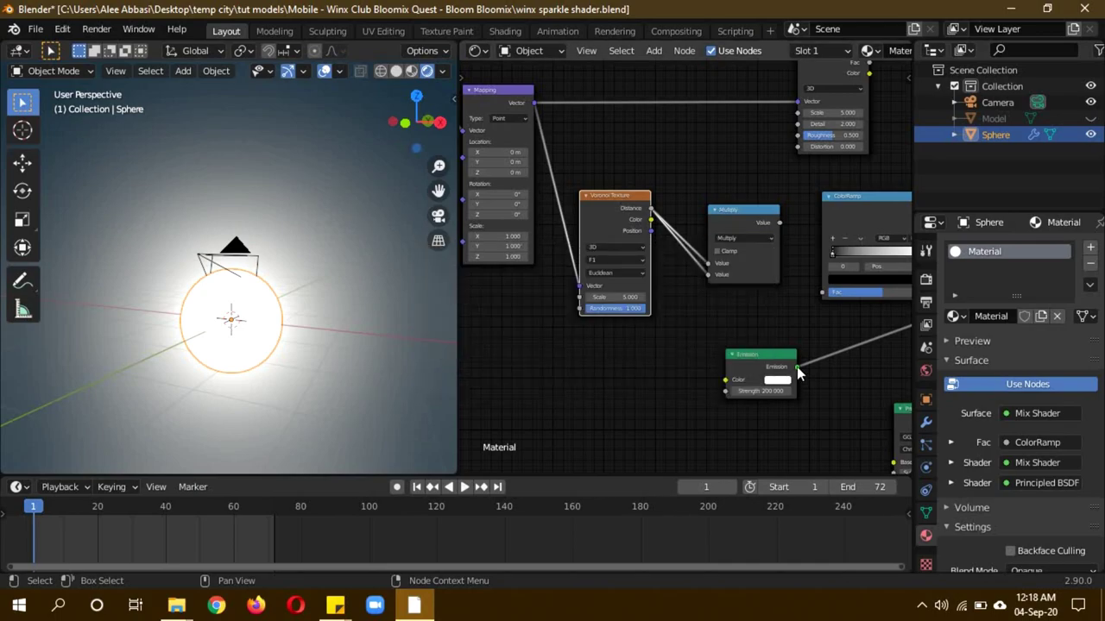
scroll(797, 367, "down", 1)
middle_click_drag(771, 324, 593, 322)
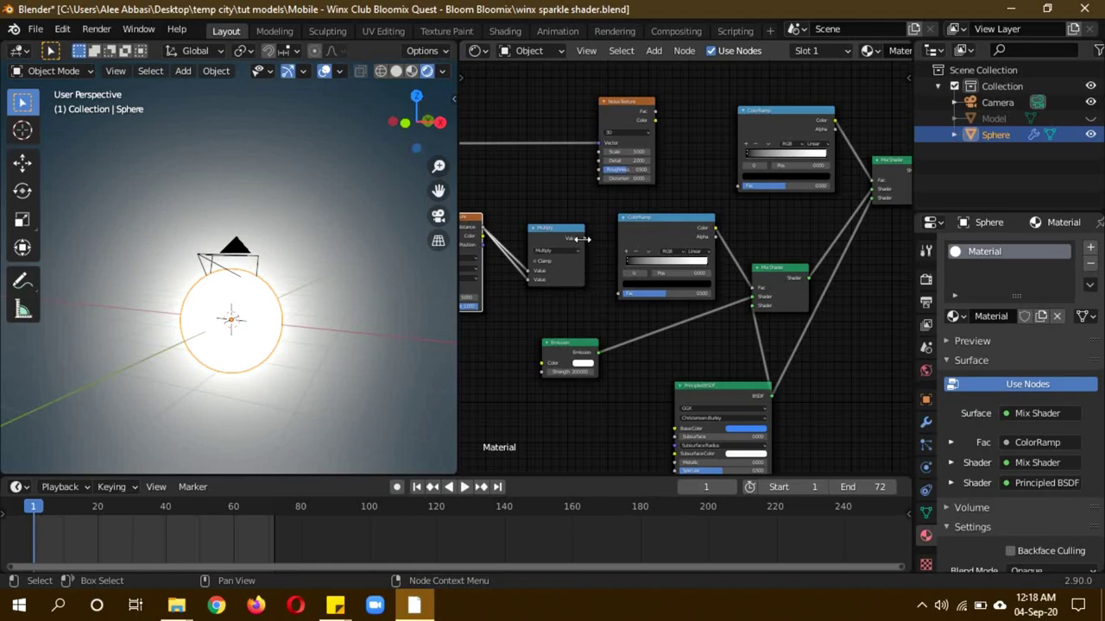
left_click_drag(584, 242, 623, 296)
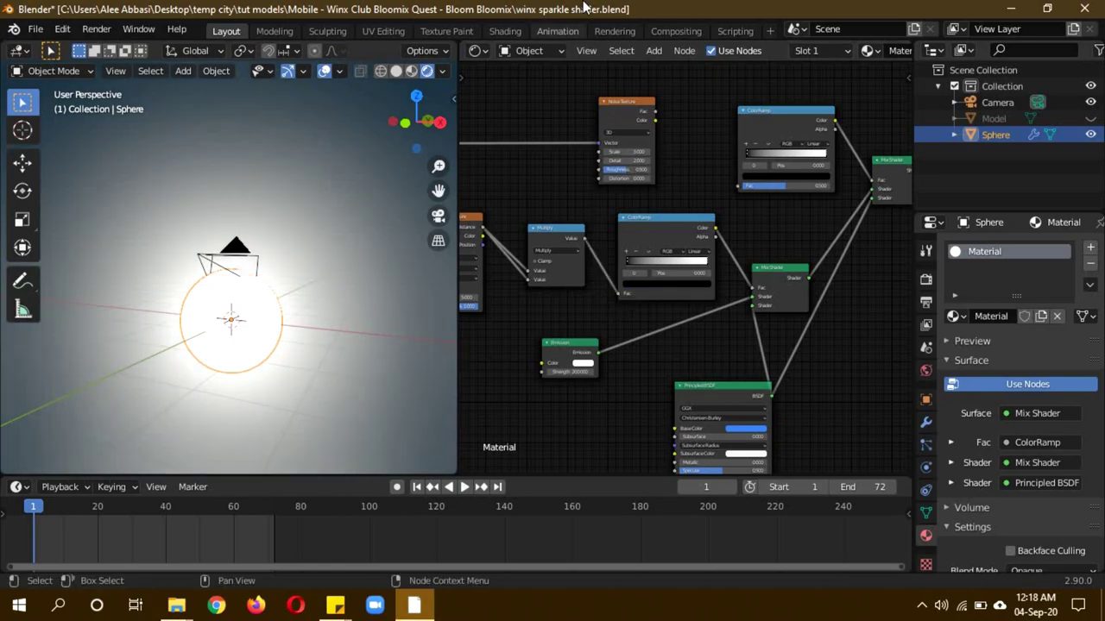
- Link Noise Color to the top ColorRamp Fac, center its white stop, and slide the lower stop to 0.127
left_click_drag(655, 120, 739, 187)
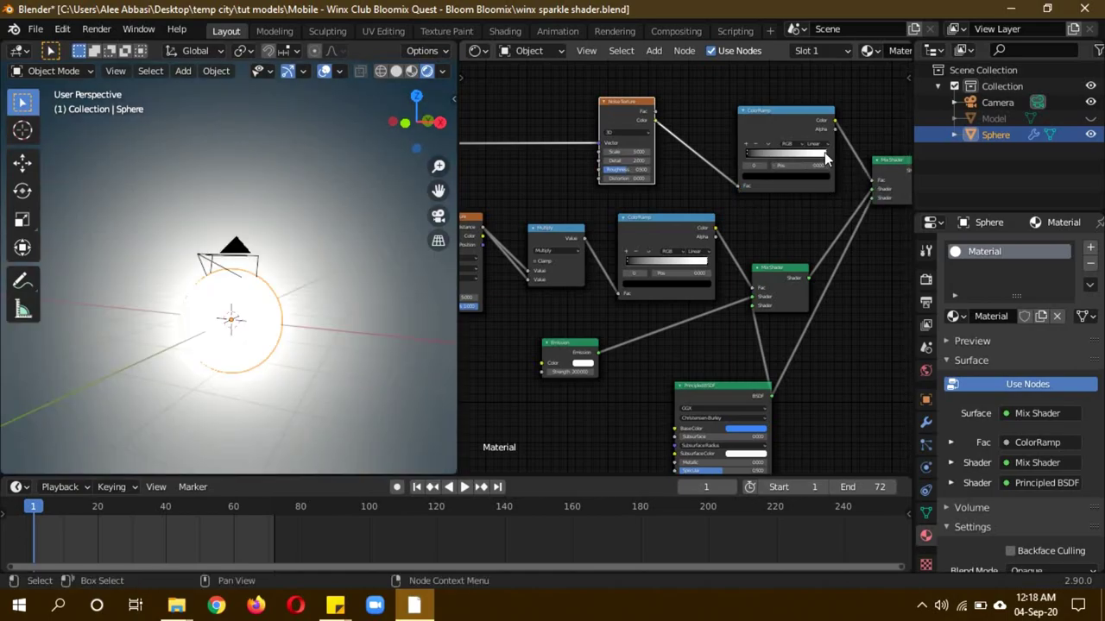
left_click_drag(824, 152, 774, 164)
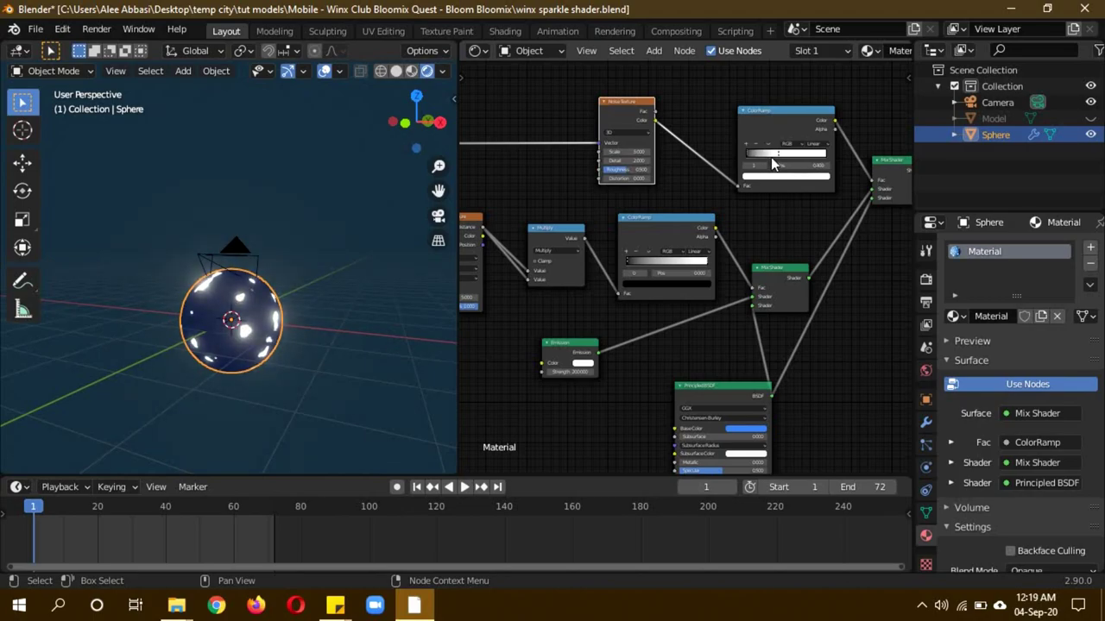
left_click_drag(775, 161, 774, 164)
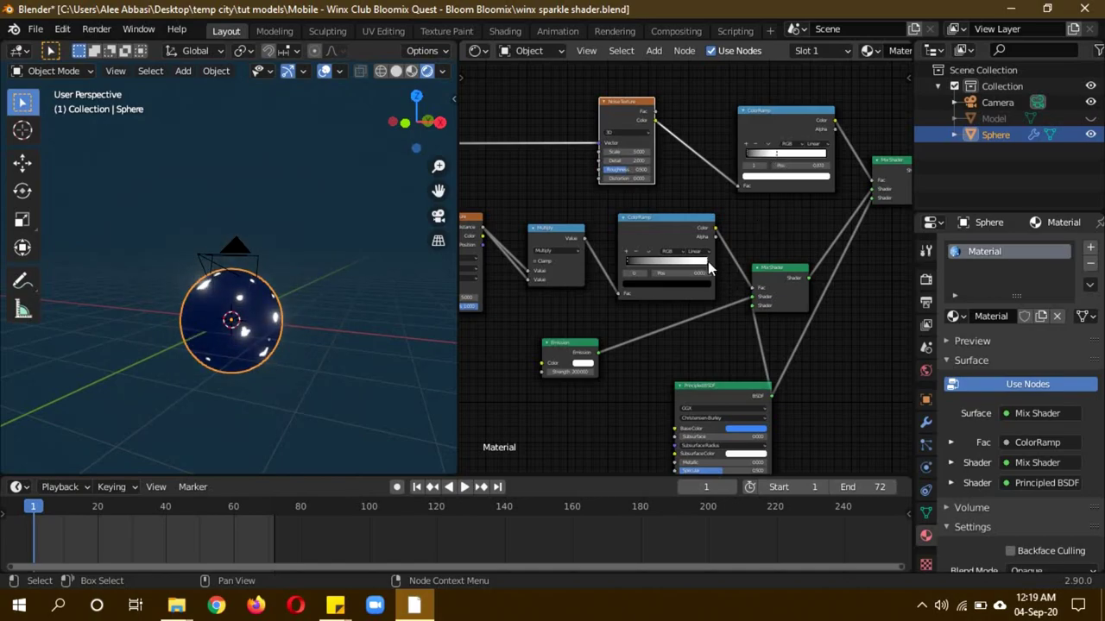
left_click_drag(708, 261, 632, 275)
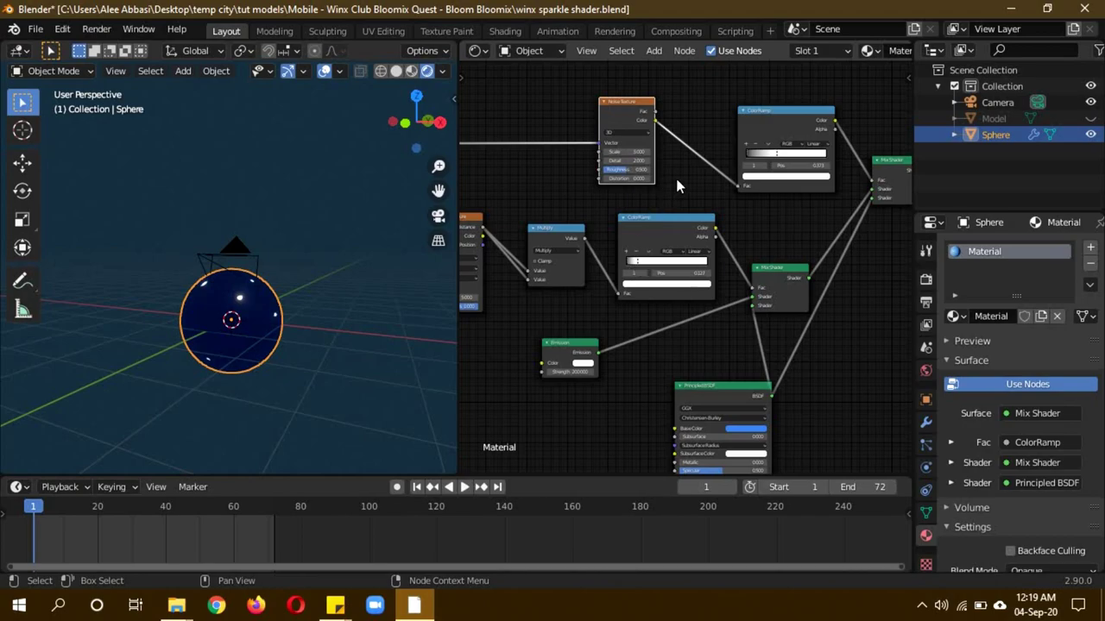
scroll(674, 175, "up", 3)
- Enter Noise Texture values Scale 250, Roughness 0.8 and Distortion 1
middle_click_drag(669, 129, 713, 243)
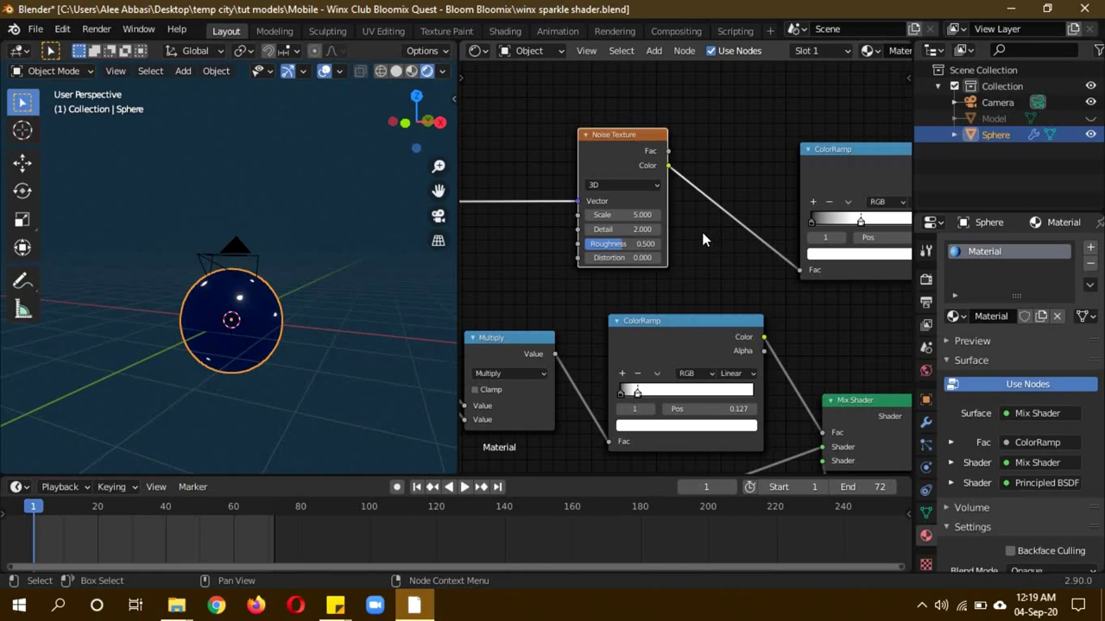
left_click(644, 214)
type("250")
key("Return")
scroll(361, 389, "up", 5)
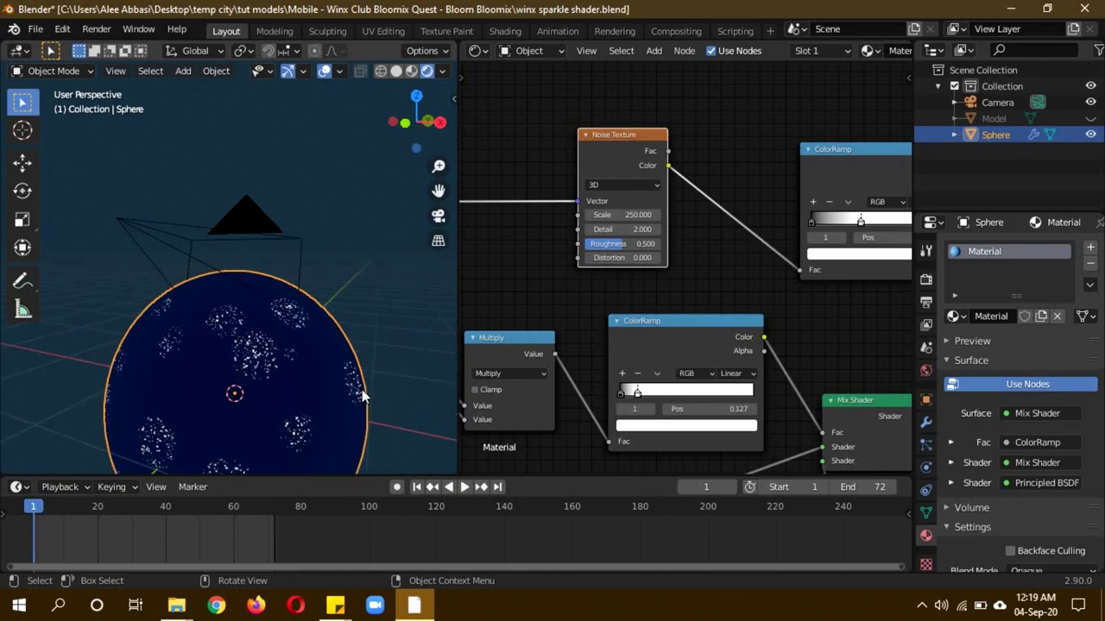
scroll(361, 389, "up", 8)
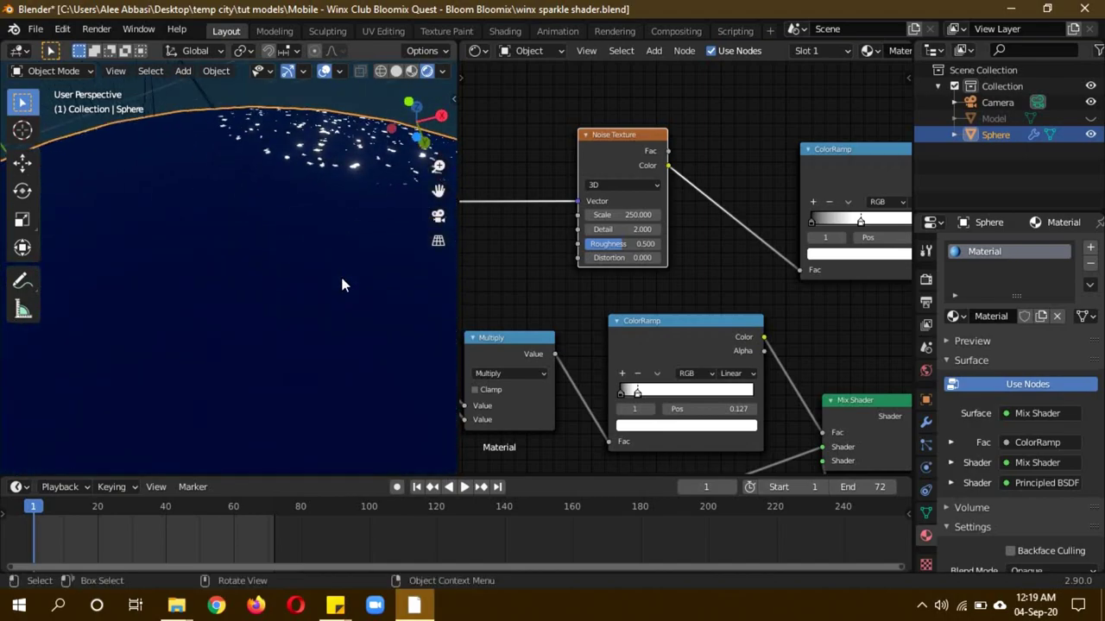
scroll(342, 284, "down", 6)
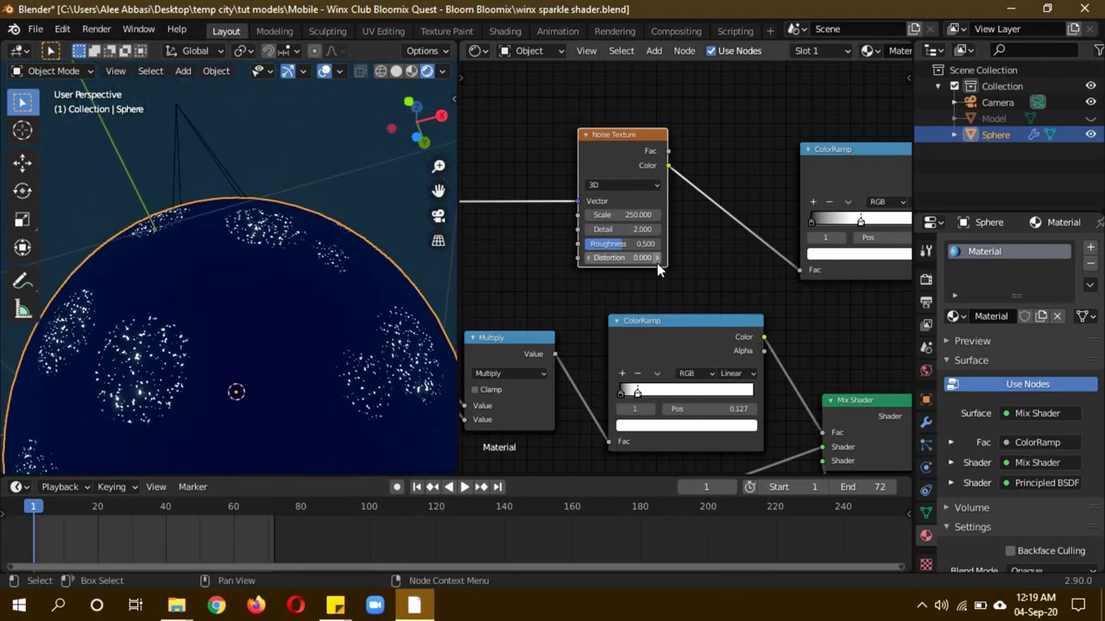
left_click(628, 244)
type("0.8")
key("Return")
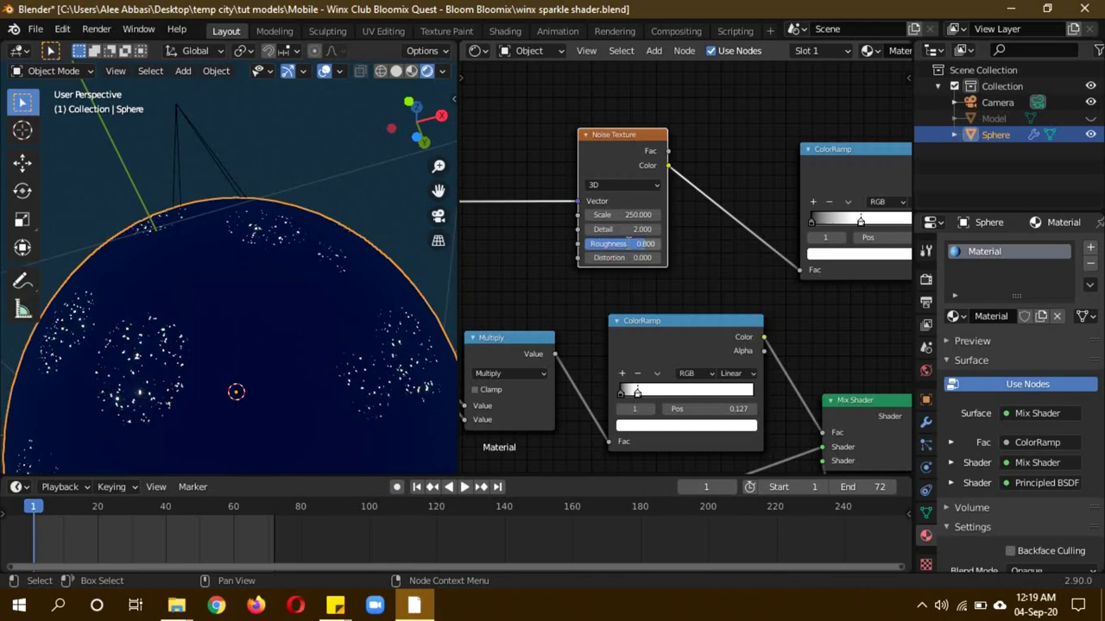
left_click(635, 258)
type("1")
key("Return")
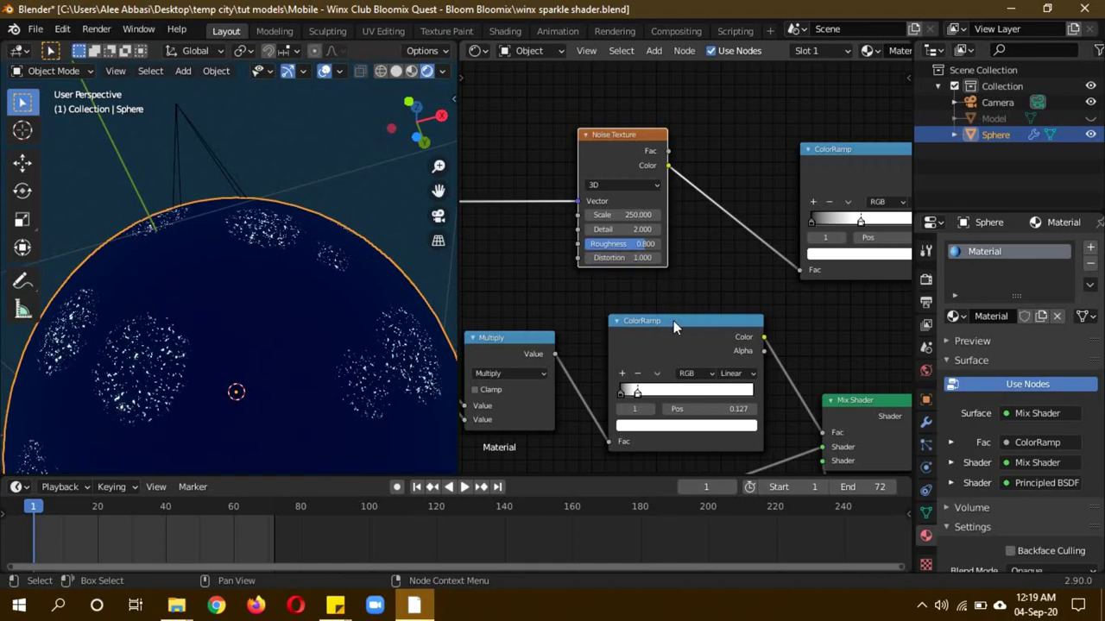
- Set the Voronoi Texture Scale to 100 and inspect the finer sparkles on the sphere
middle_click_drag(556, 304, 838, 209)
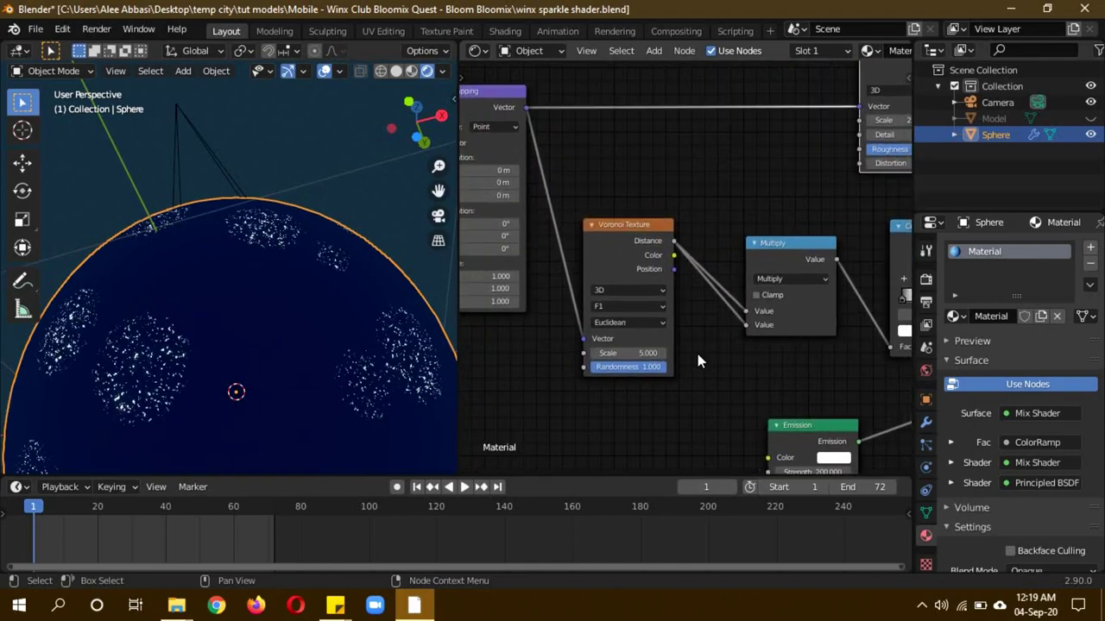
left_click(624, 353)
type("100")
key("Return")
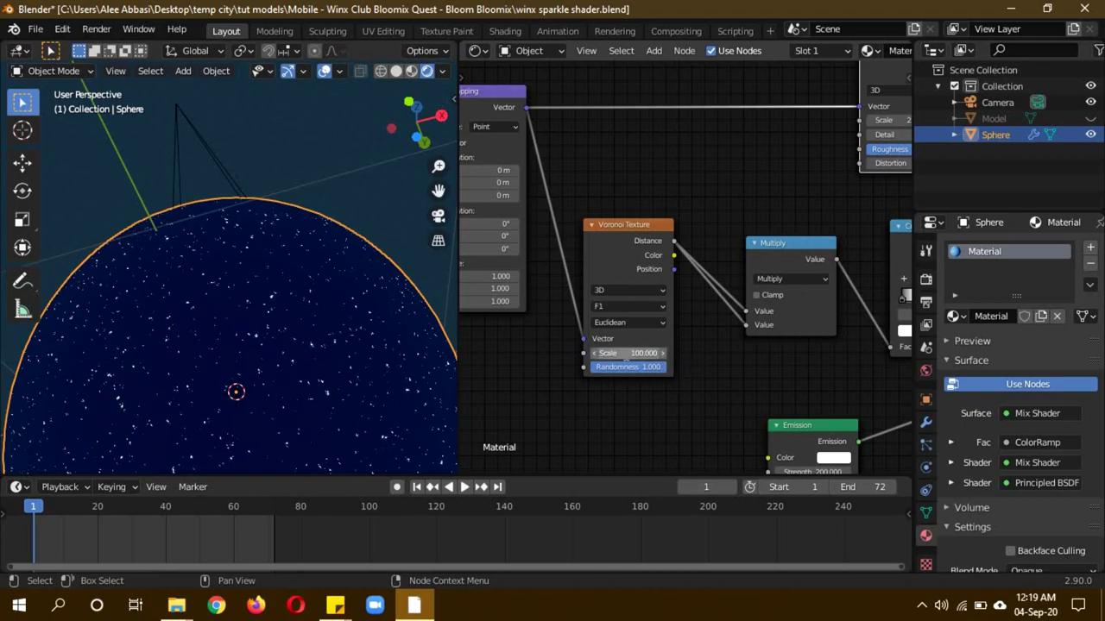
middle_click_drag(132, 370, 240, 323)
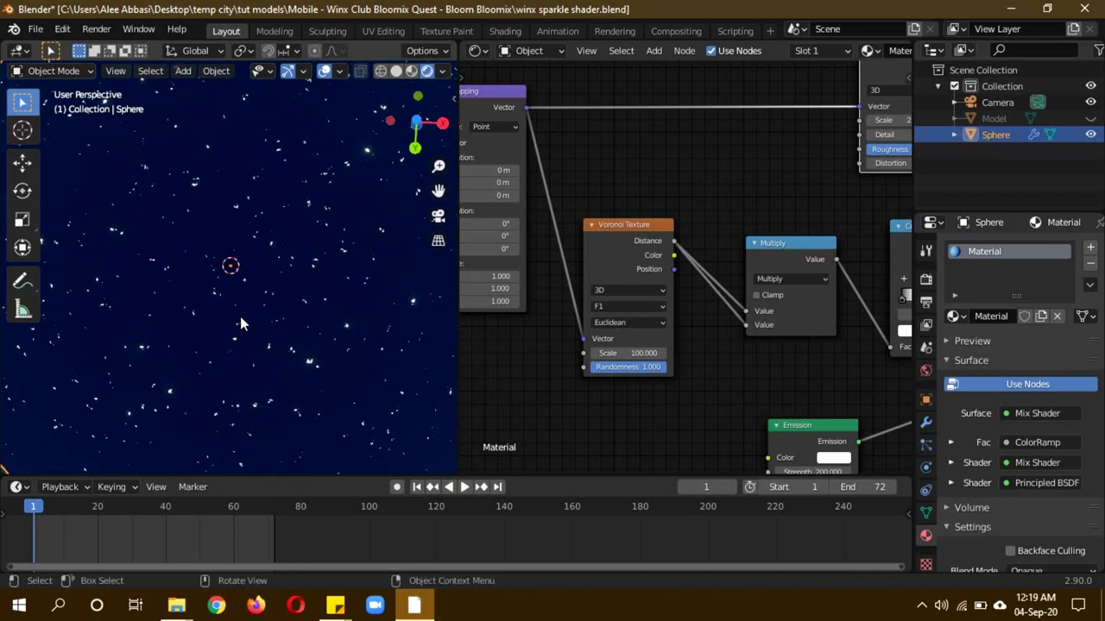
scroll(649, 394, "down", 2)
scroll(306, 336, "down", 8)
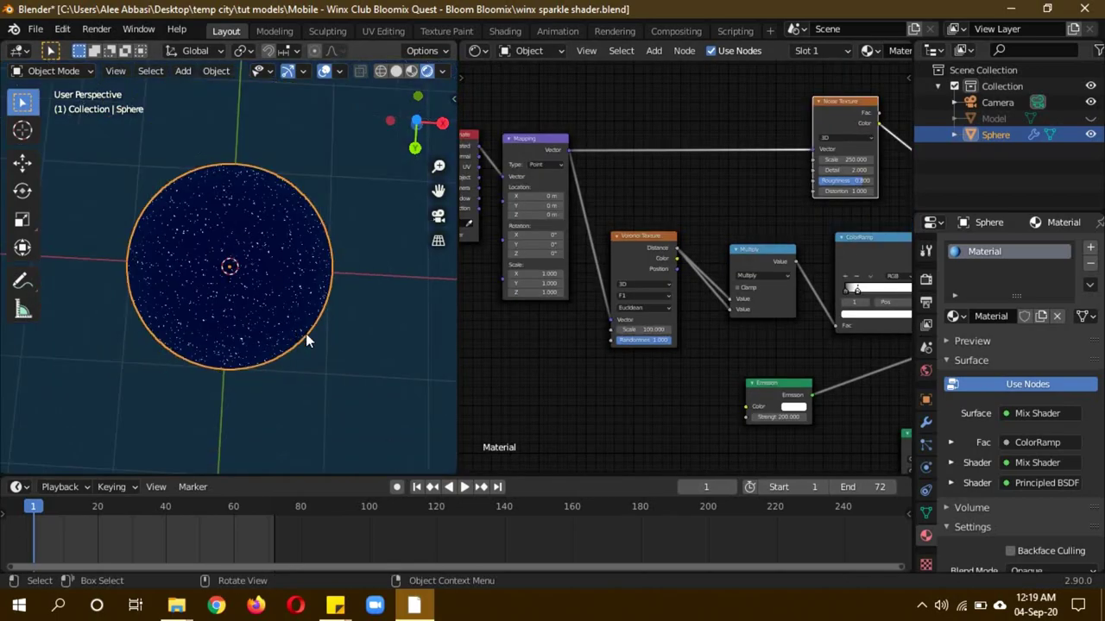
scroll(337, 338, "up", 3)
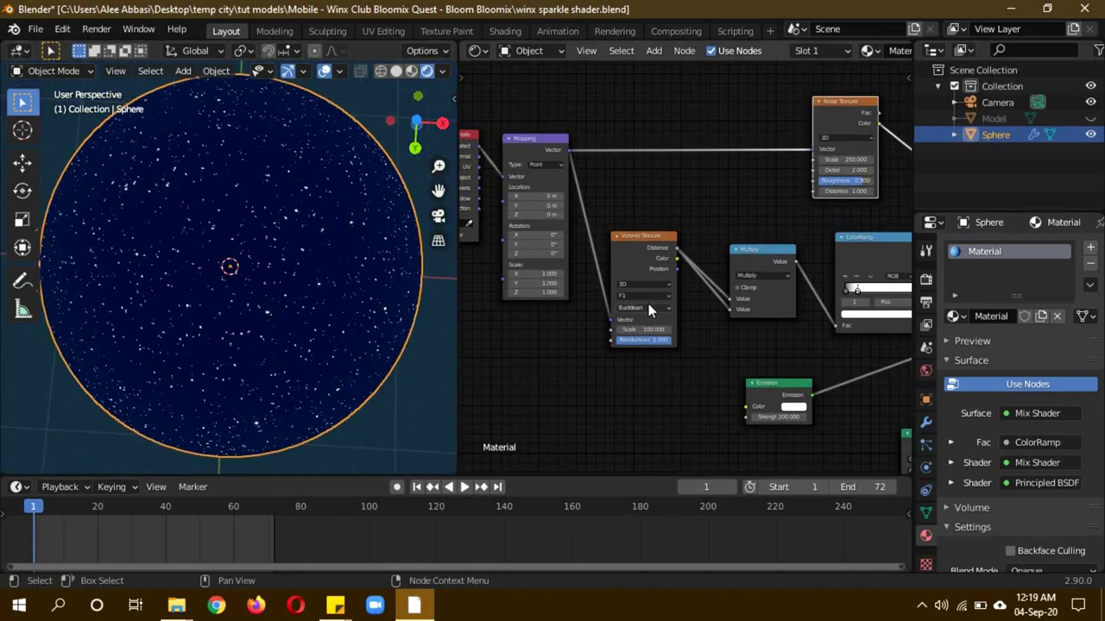
- Move the top ColorRamp stop right to 0.395 and enlarge the timeline area
middle_click_drag(722, 168, 469, 181)
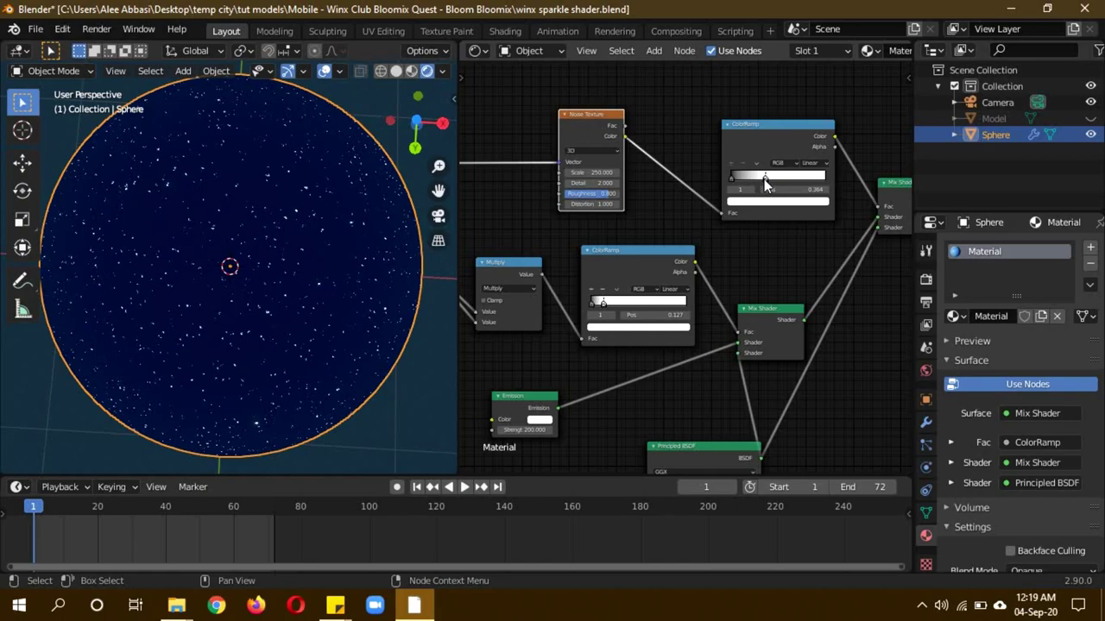
mouse_move(763, 178)
left_mouse_down()
mouse_move(824, 183)
mouse_move(751, 190)
mouse_move(768, 195)
left_mouse_up()
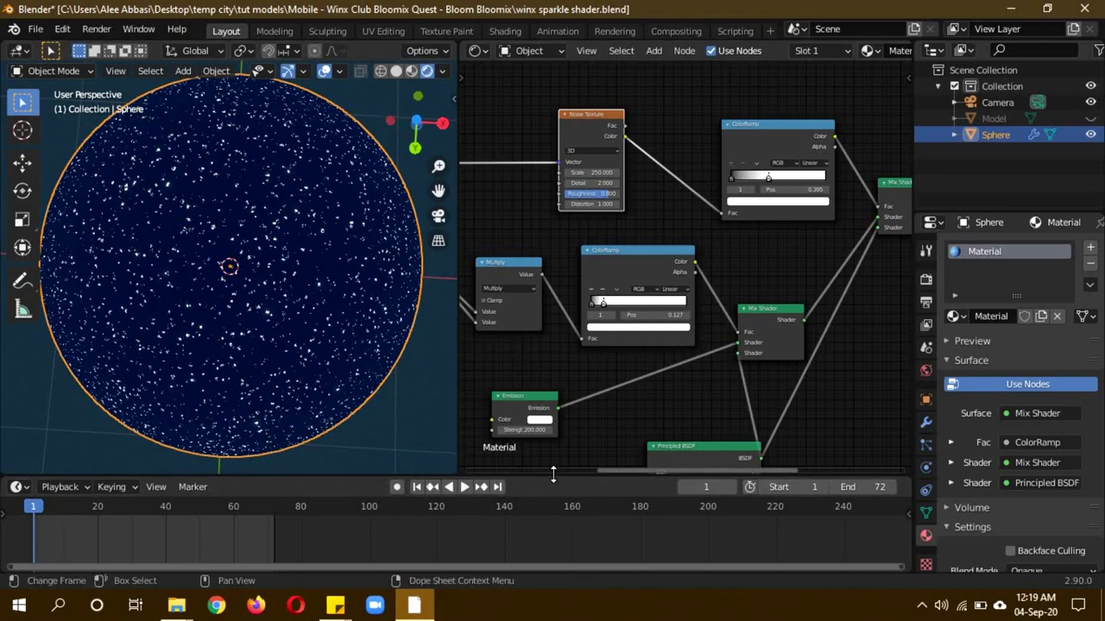
left_click_drag(561, 476, 563, 417)
middle_click_drag(518, 336, 794, 364)
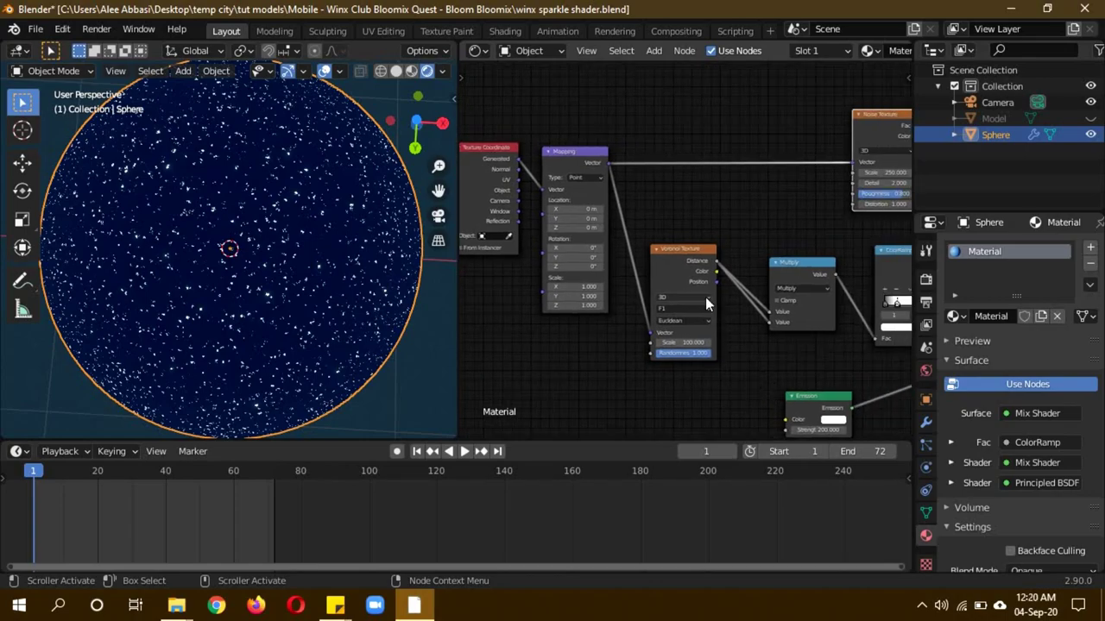
- Insert a keyframe on the Voronoi Texture Scale value of 100 at frame 1
scroll(687, 370, "up", 2)
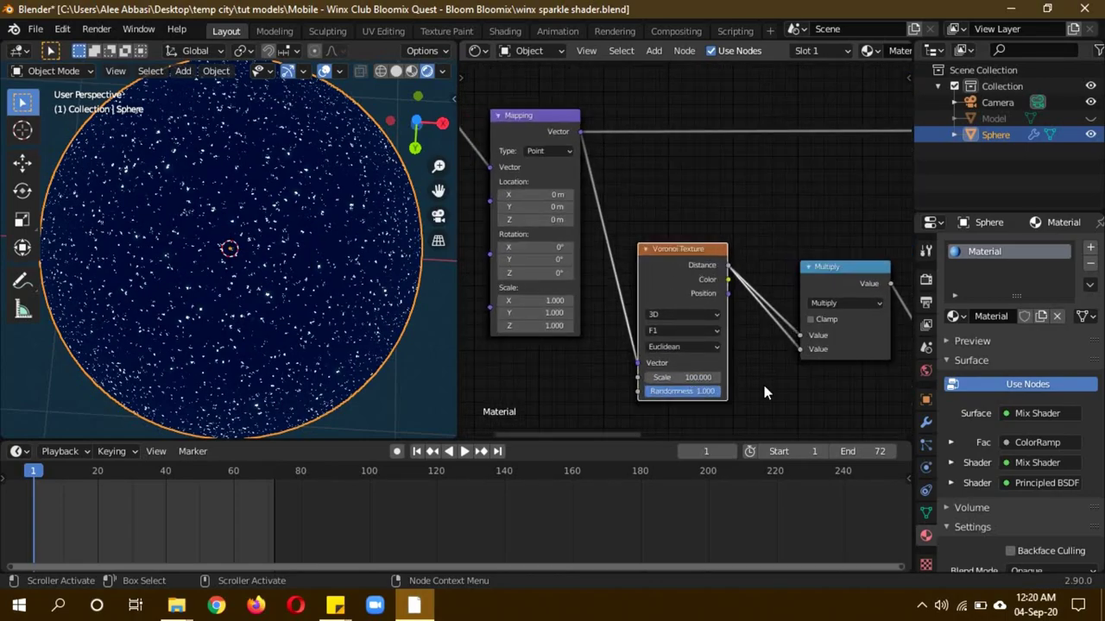
middle_click_drag(762, 381, 782, 303)
left_click_drag(691, 296, 718, 295)
key("i")
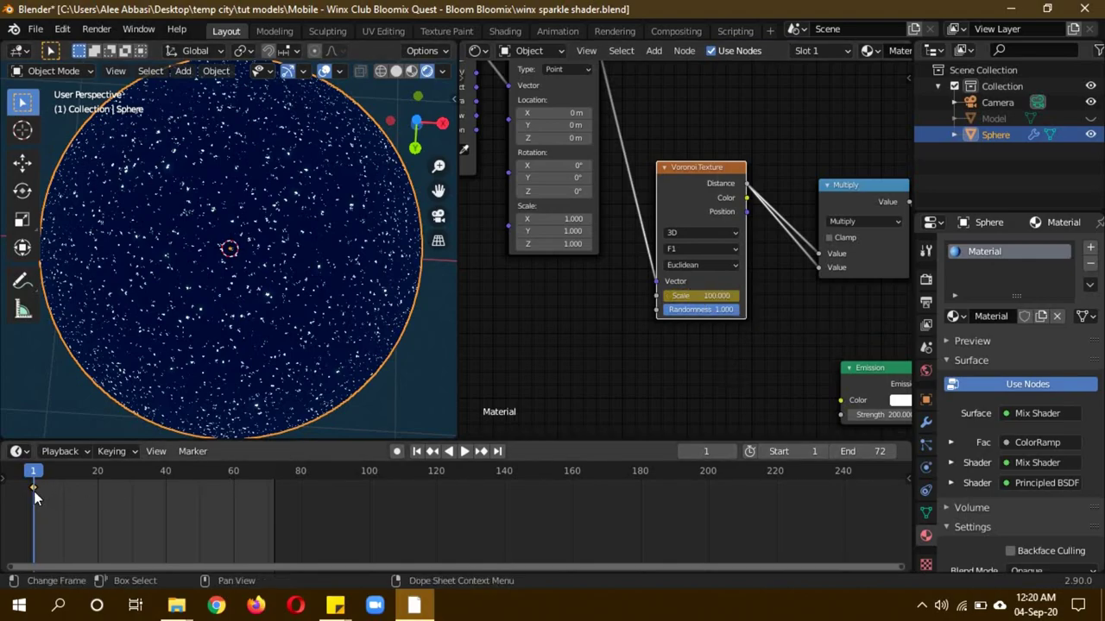
left_click(19, 452)
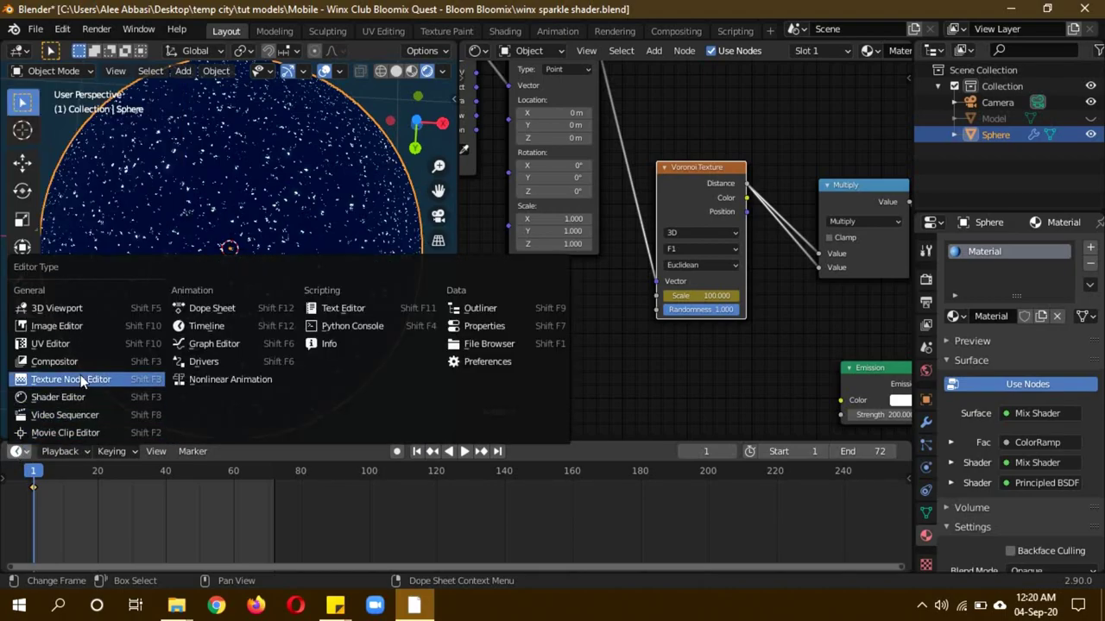
- Switch the timeline to the Graph Editor and show the sidebar's Modifiers tab
left_click(214, 344)
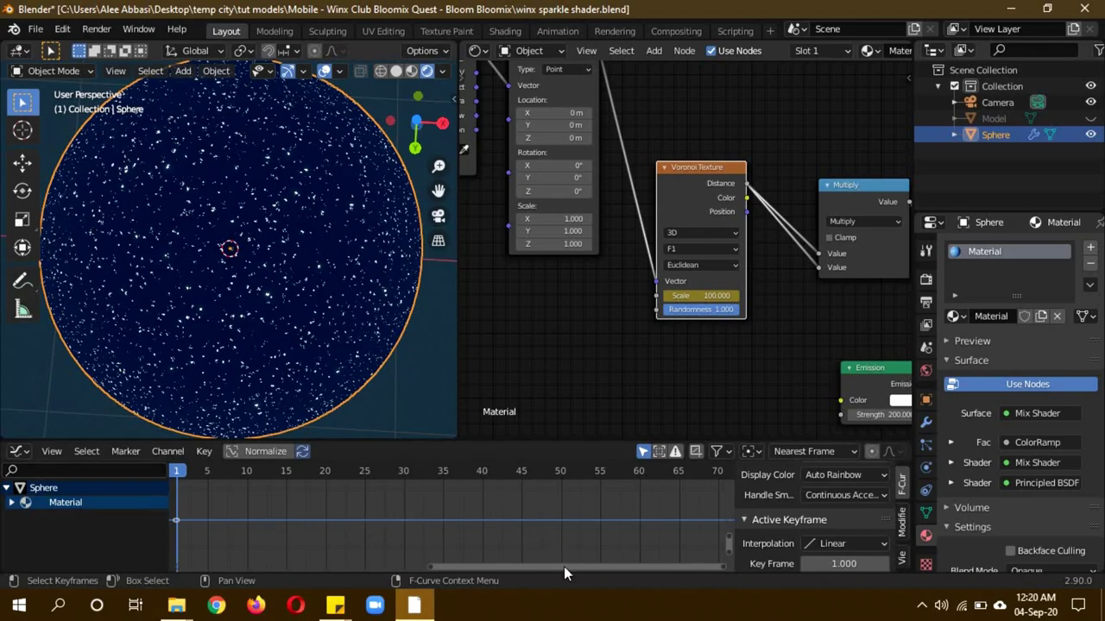
left_click_drag(564, 566, 514, 570)
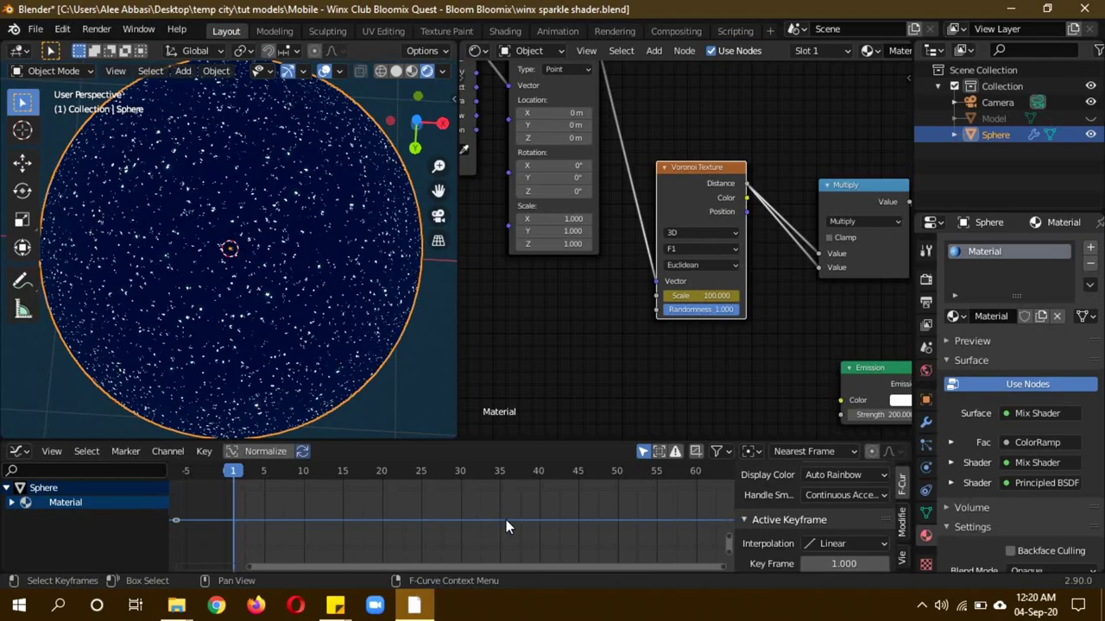
key("n")
key("n")
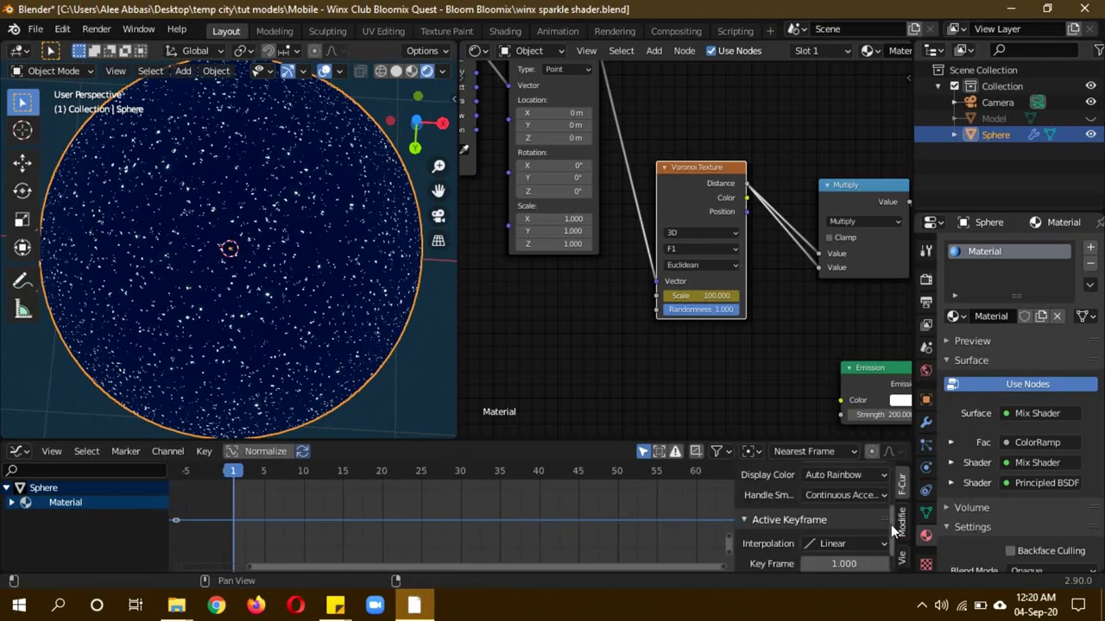
key("n")
key("n")
left_click(901, 521)
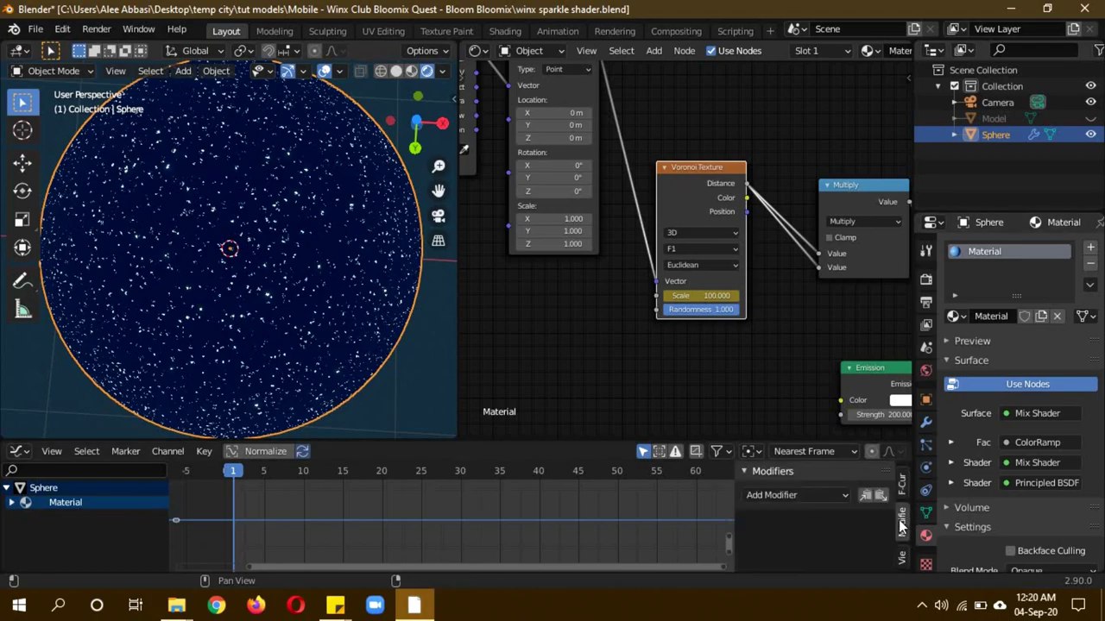
- Add a Noise curve modifier to the Voronoi Scale curve: Scale 7.2, Phase 2.8, Strength 4.6
left_click(803, 497)
left_click(790, 404)
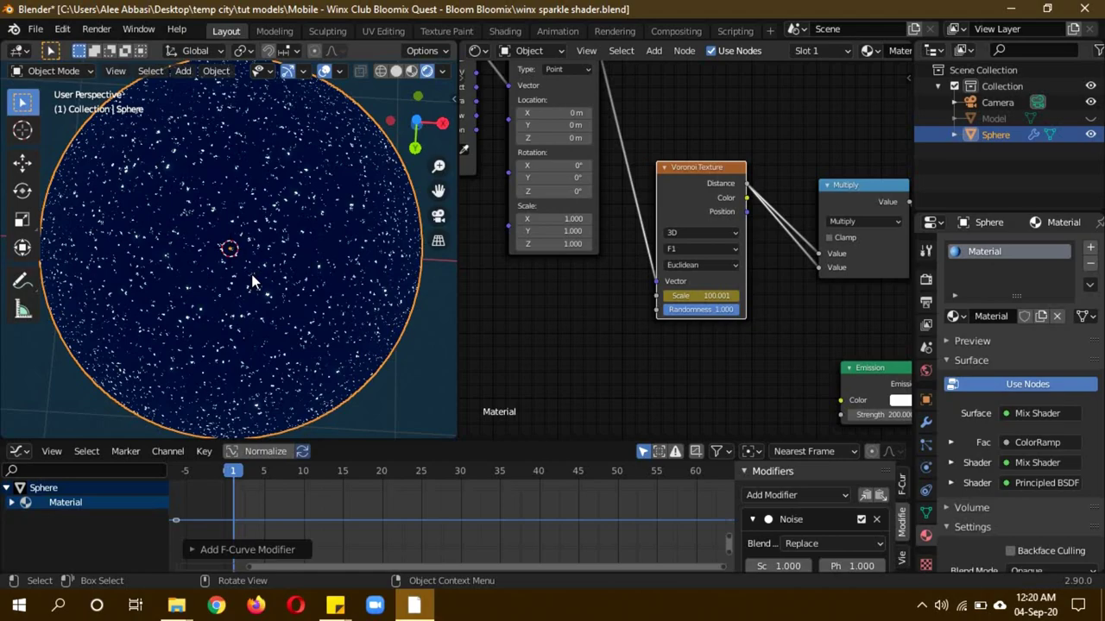
scroll(828, 529, "down", 2)
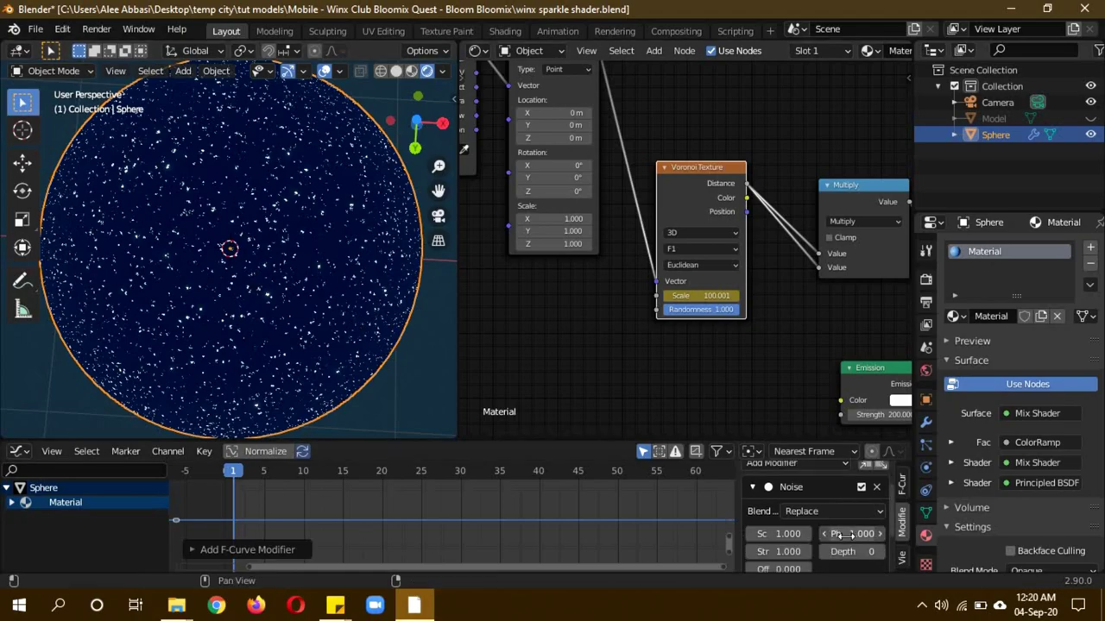
left_click_drag(850, 535, 868, 535)
left_click_drag(765, 535, 807, 552)
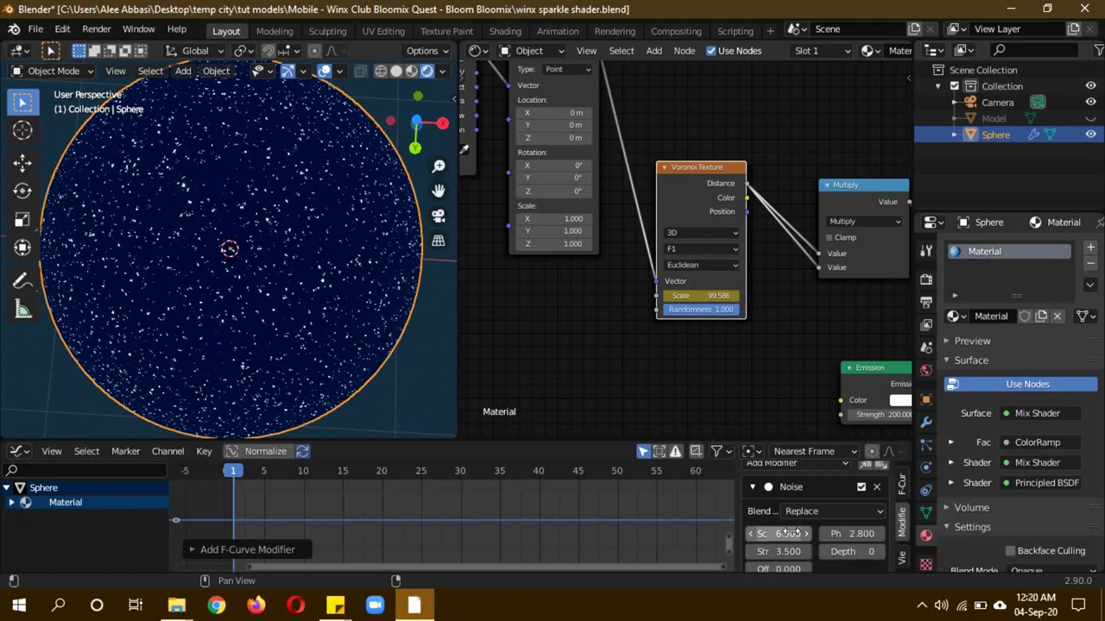
mouse_move(787, 533)
left_mouse_down()
mouse_move(766, 537)
mouse_move(781, 535)
left_mouse_up()
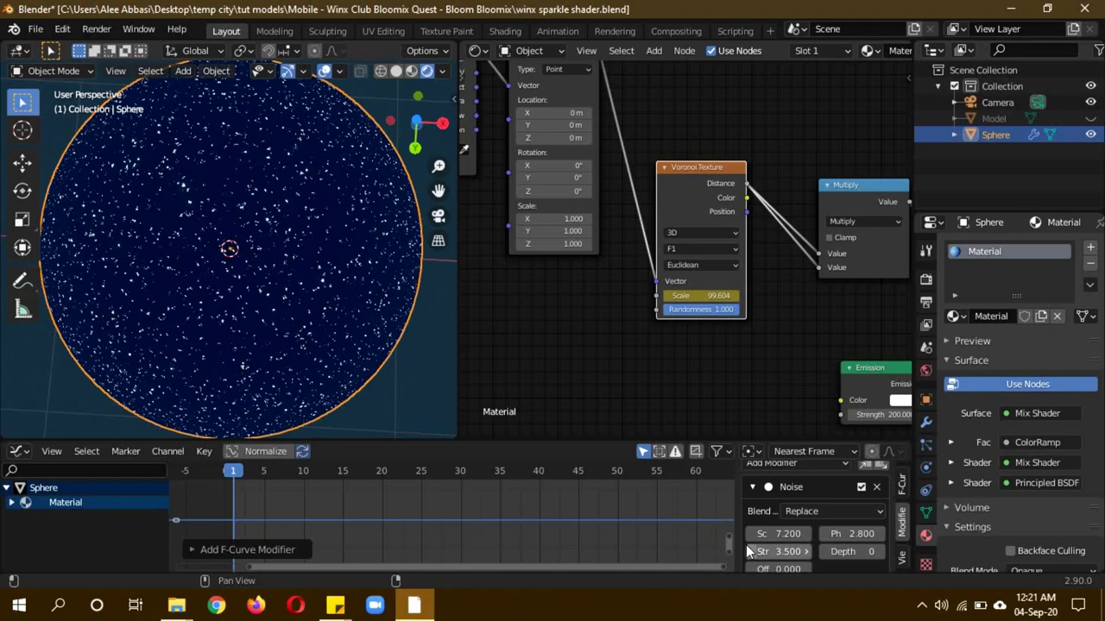
mouse_move(776, 552)
left_mouse_down()
mouse_move(713, 557)
mouse_move(788, 553)
left_mouse_up()
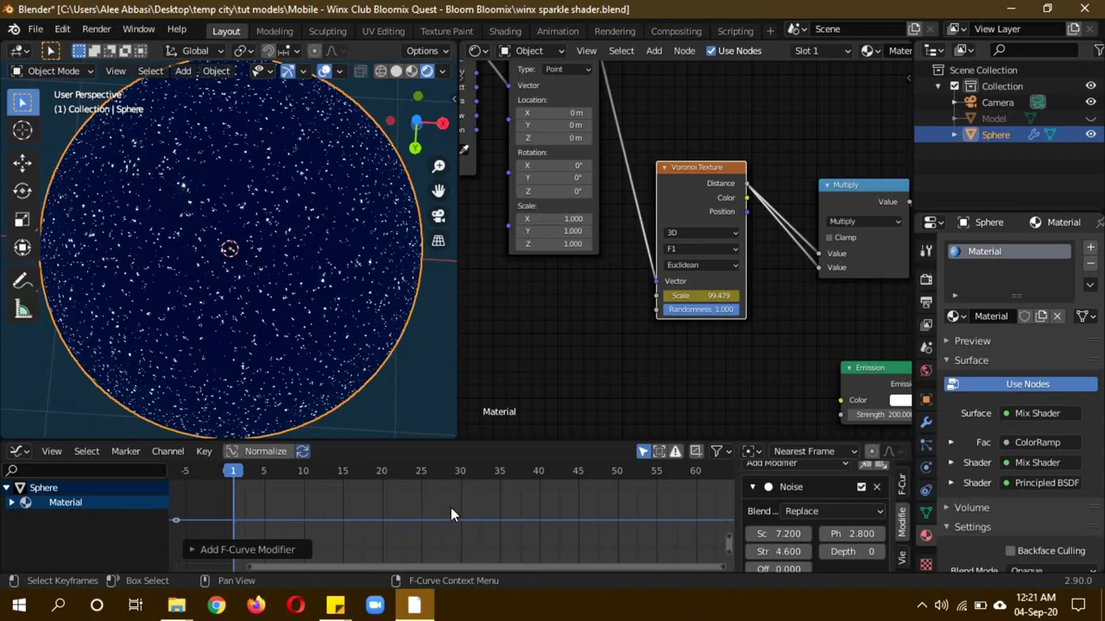
- Set the scale keyframes to Constant interpolation and switch the Graph Editor back to Timeline
key("t")
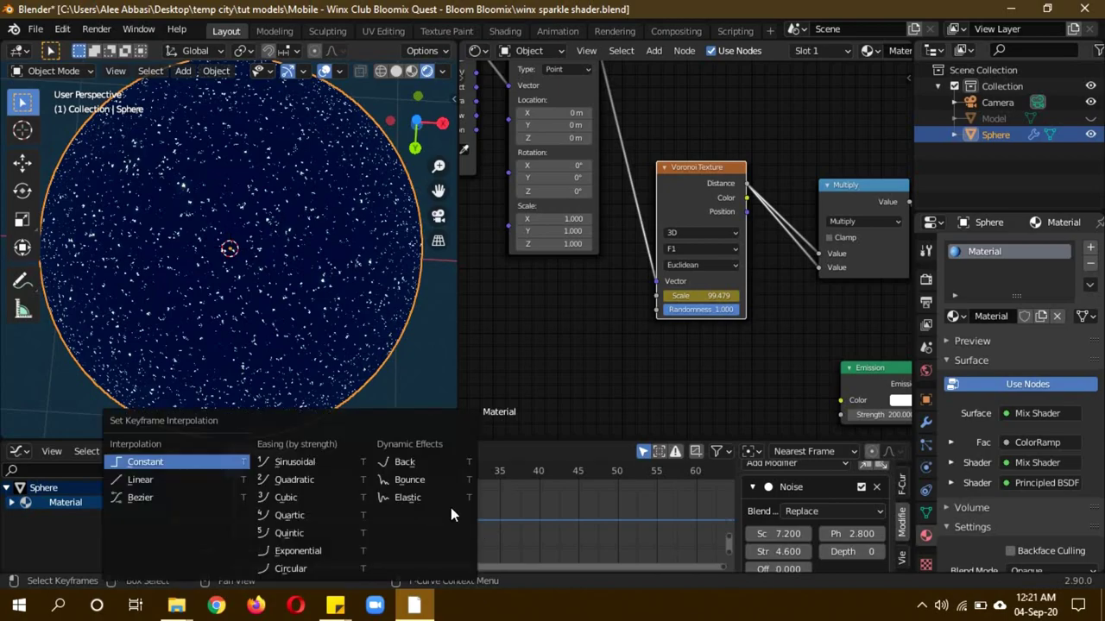
left_click(182, 463)
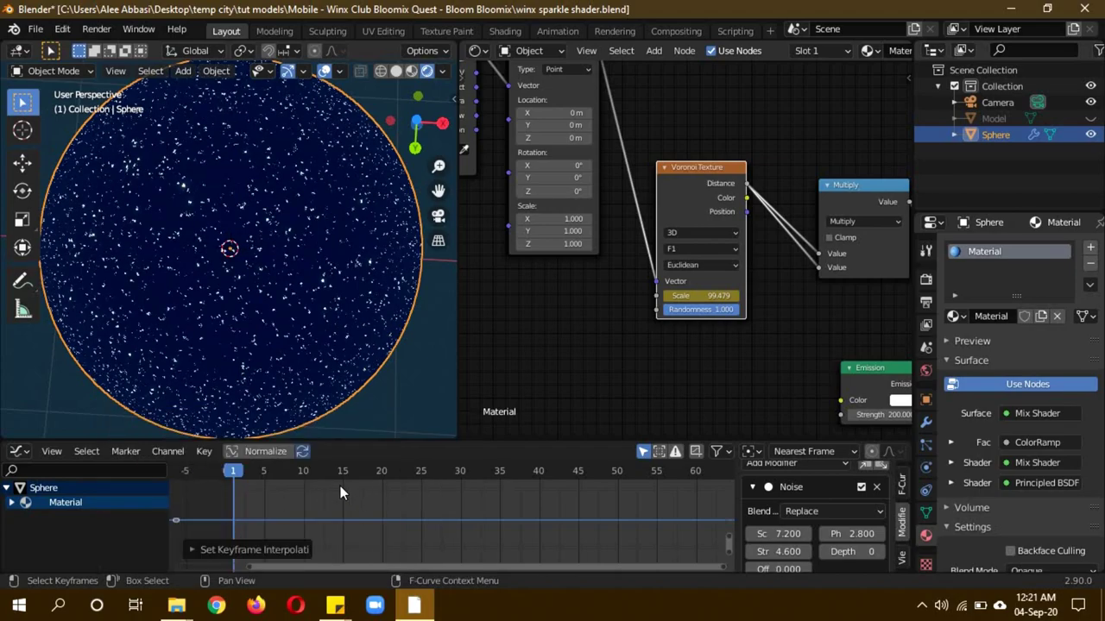
left_click(19, 451)
left_click(87, 450)
left_click(19, 450)
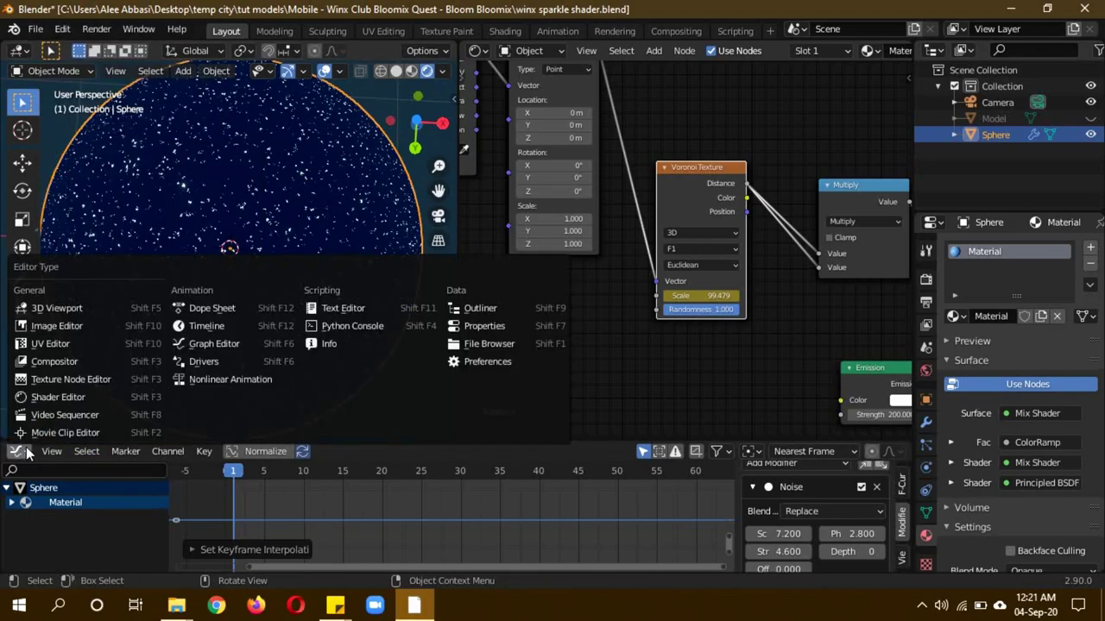
left_click(209, 325)
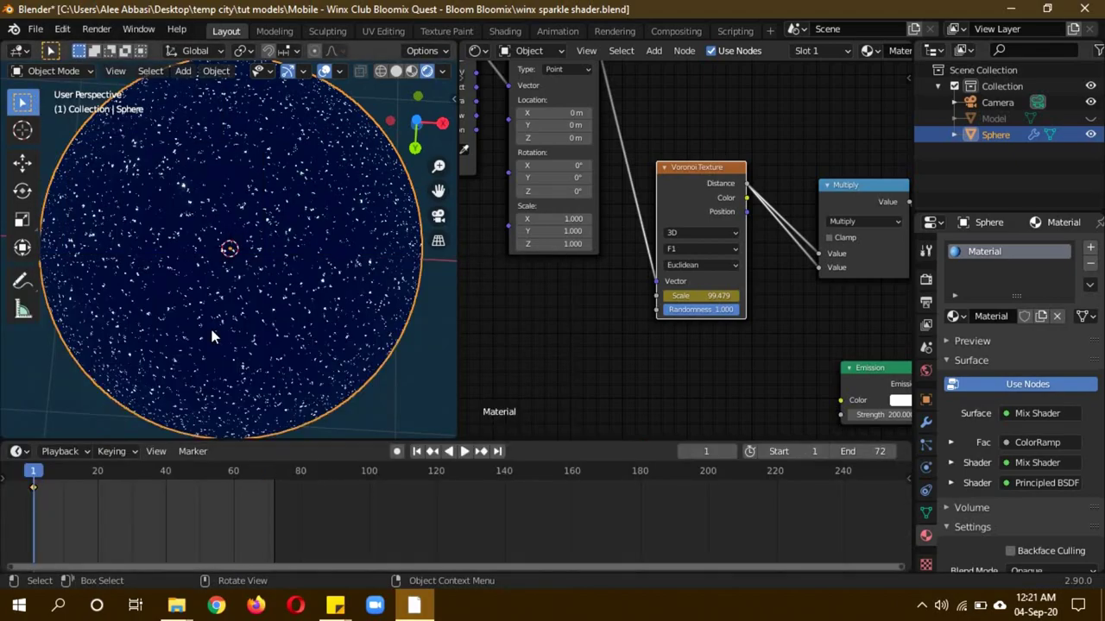
- Play and pause the sparkle animation, orbiting around the sphere to inspect the flicker
left_click(463, 451)
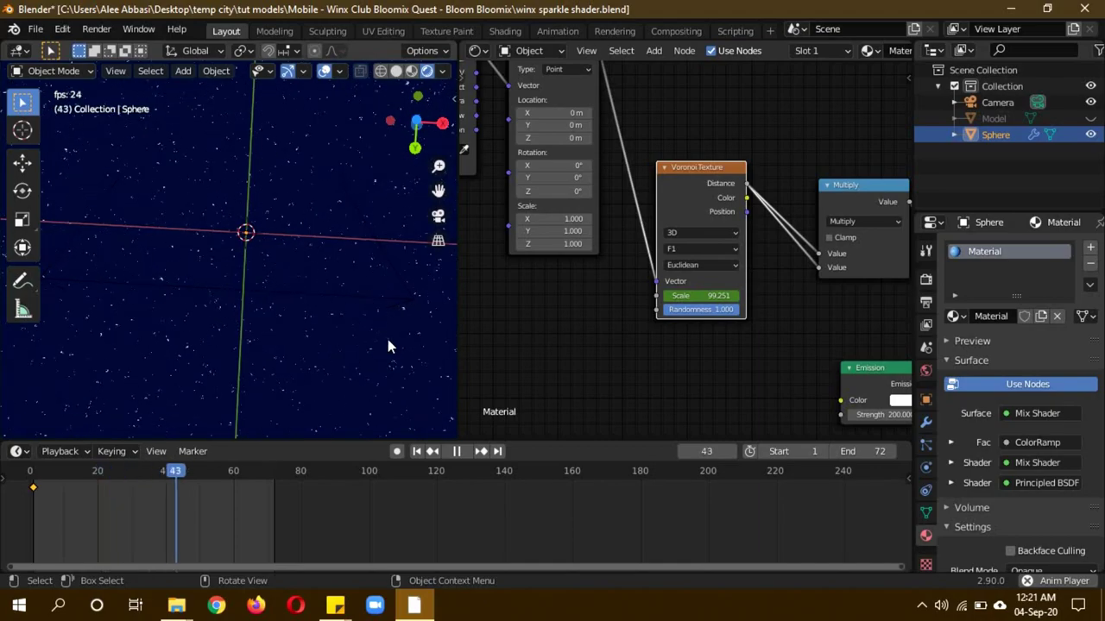
left_click(456, 451)
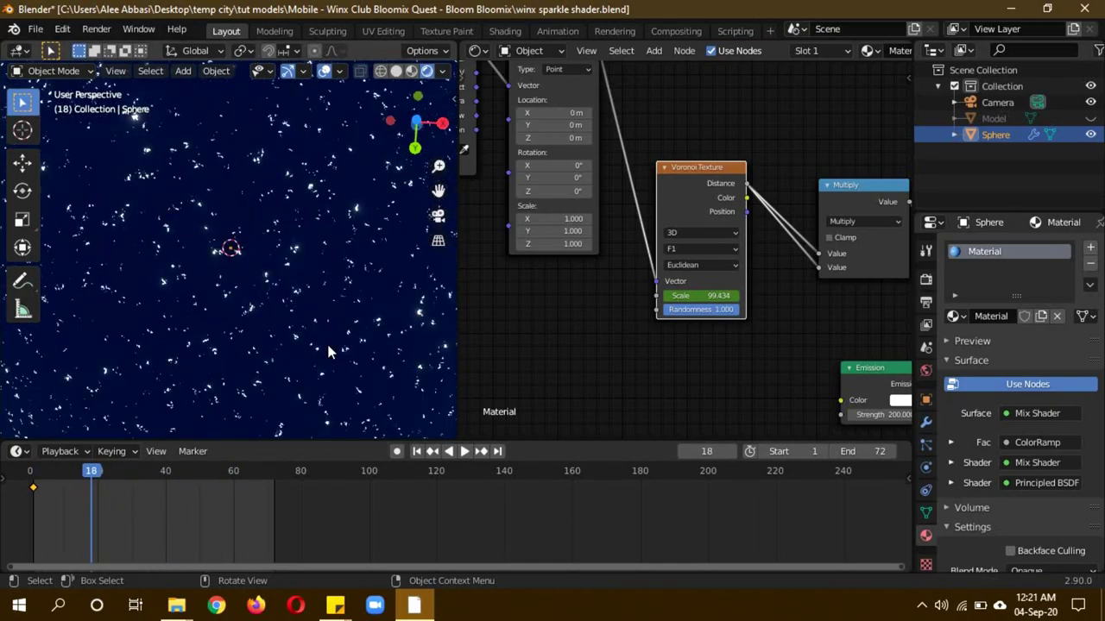
scroll(336, 341, "down", 5)
scroll(346, 324, "up", 2)
middle_click_drag(352, 298, 349, 342)
scroll(401, 326, "up", 3)
scroll(380, 371, "down", 3)
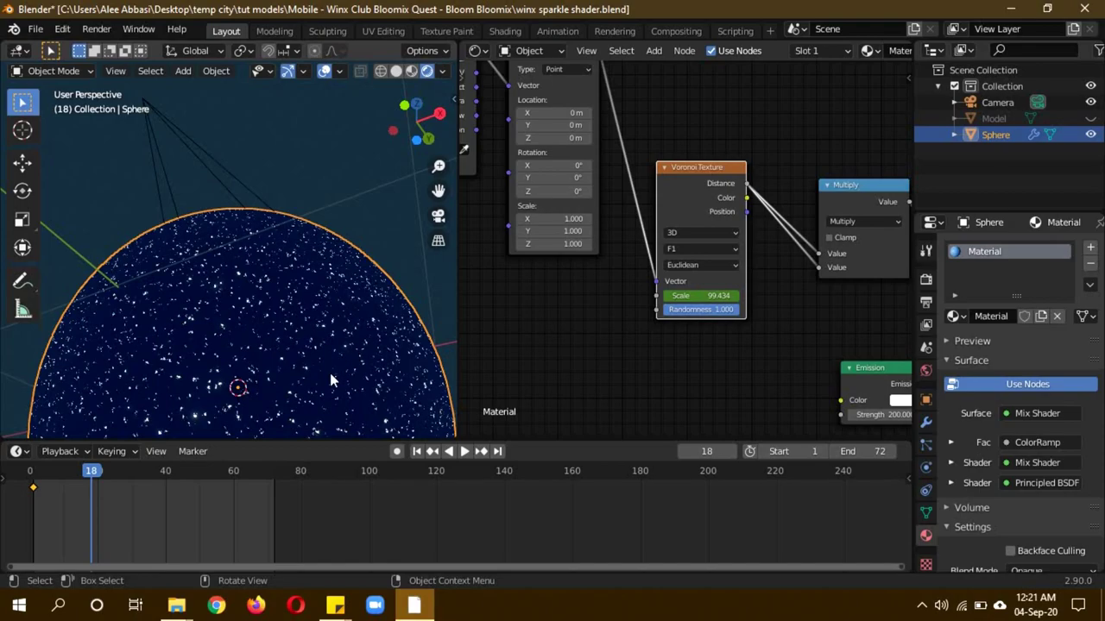
middle_click_drag(331, 380, 307, 329)
scroll(307, 329, "up", 3)
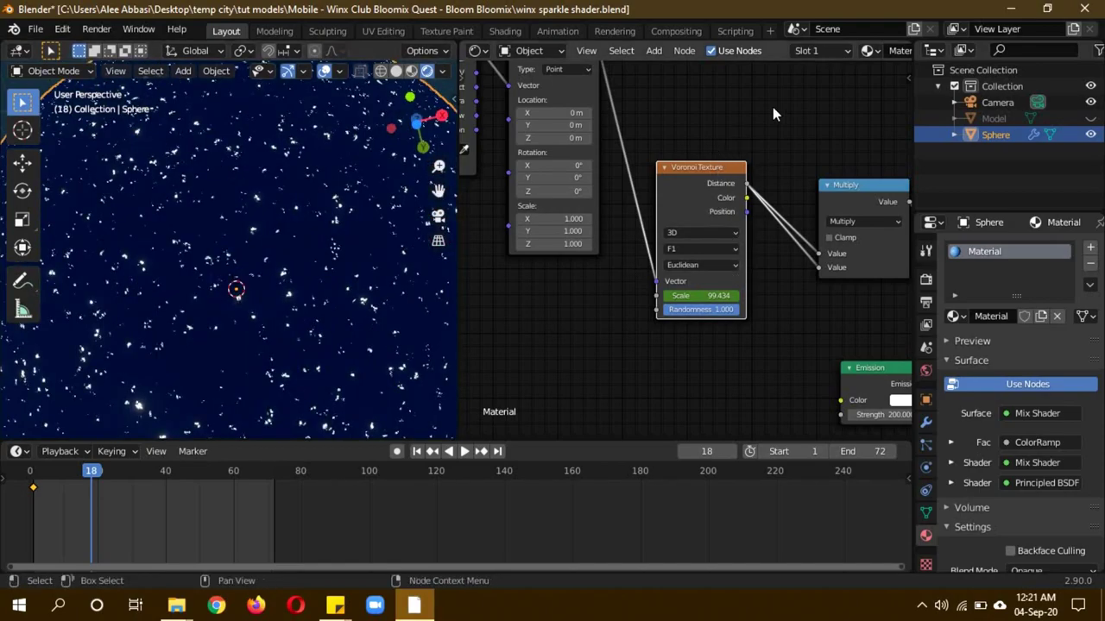
- Drag the upper ColorRamp stop left to about 0.332 to thin the sparkles
middle_click_drag(772, 112, 500, 301)
middle_click_drag(744, 310, 608, 274)
left_click_drag(775, 226, 762, 227)
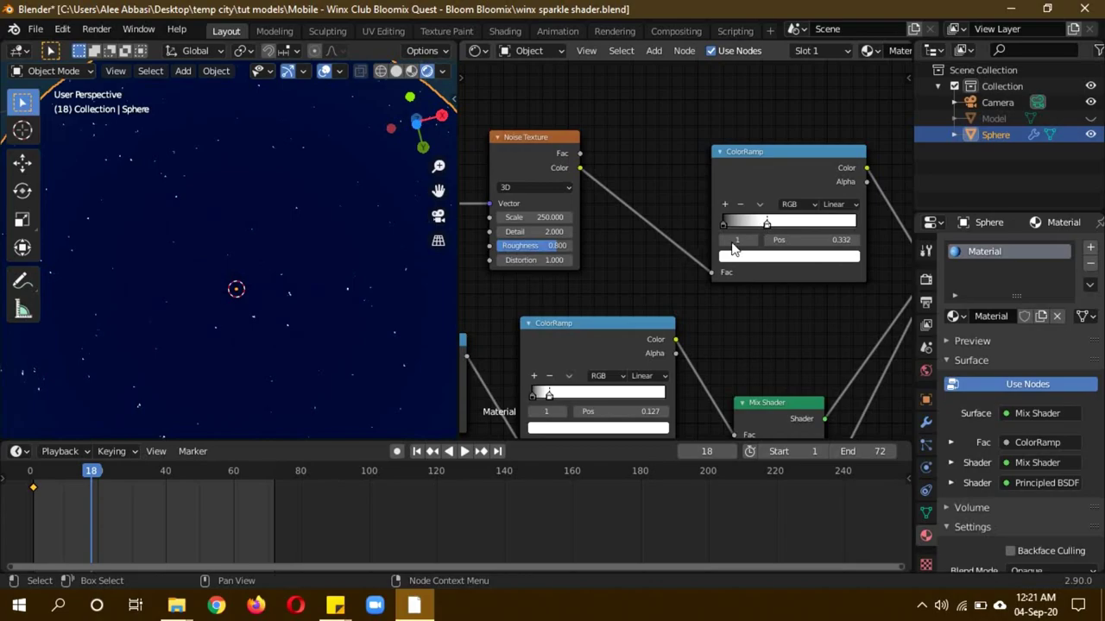
- Enter 0.35 as the upper ColorRamp stop position and check the denser stars
left_click(464, 450)
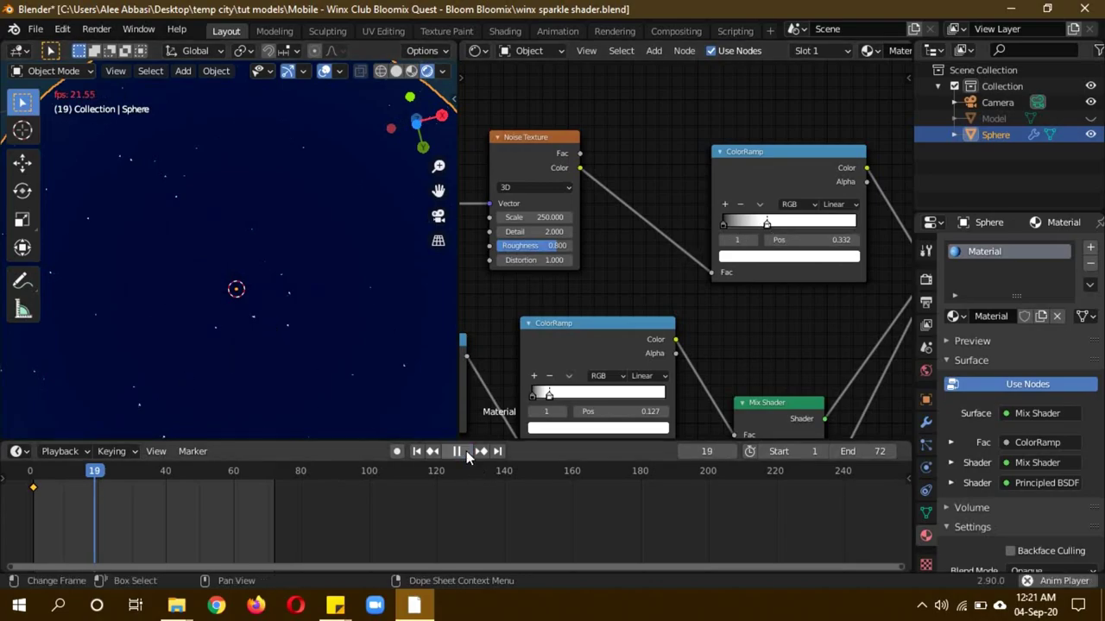
left_click(466, 450)
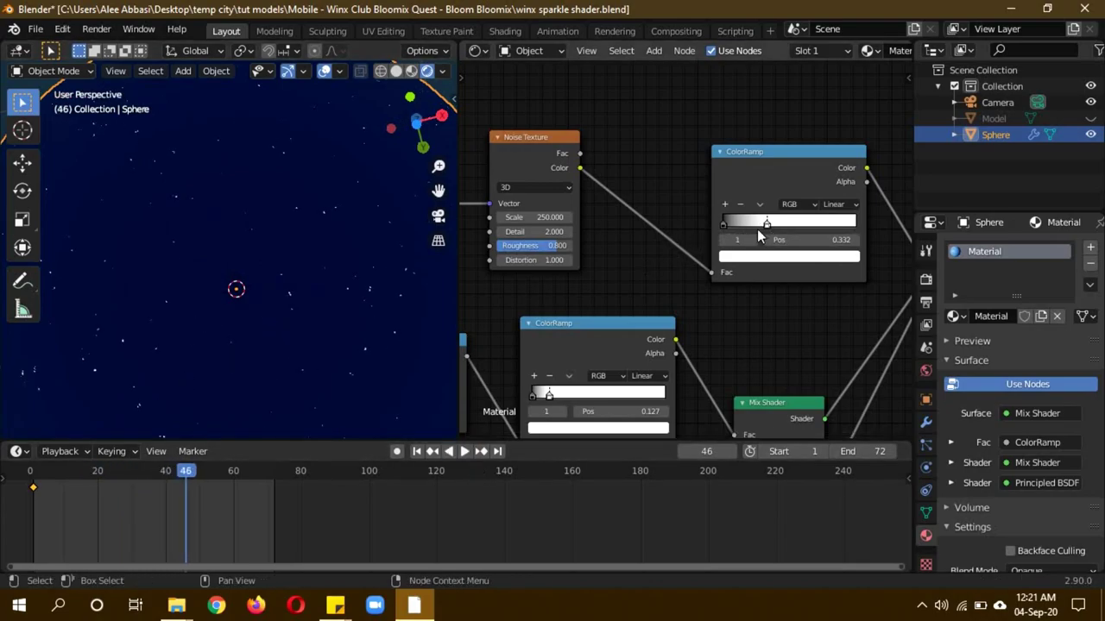
left_click(804, 239)
type("0.35")
key("Return")
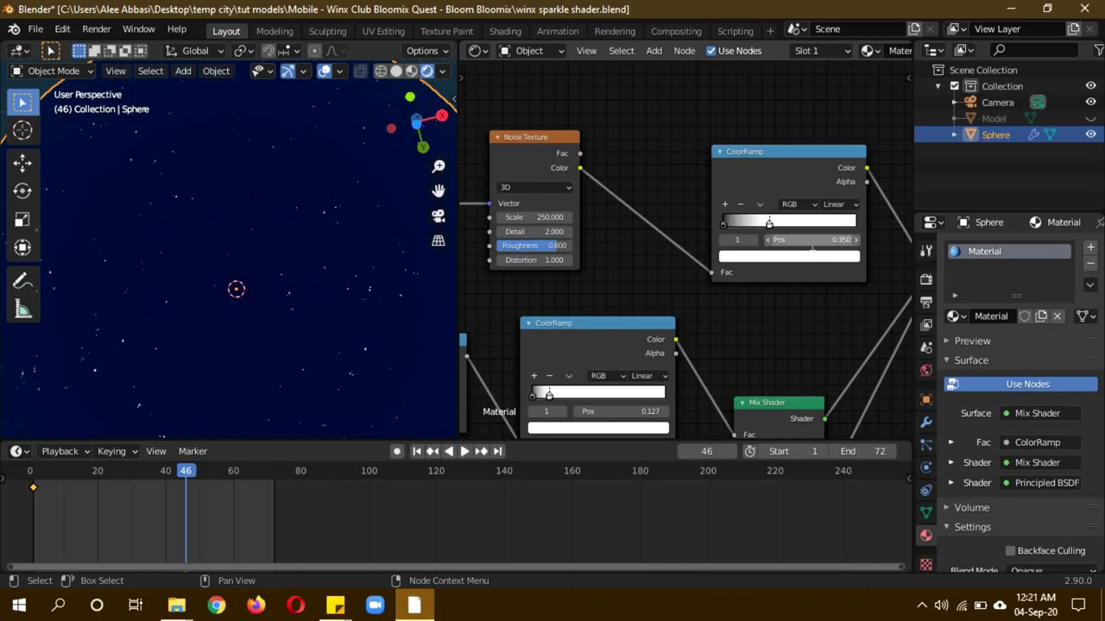
scroll(207, 246, "down", 5)
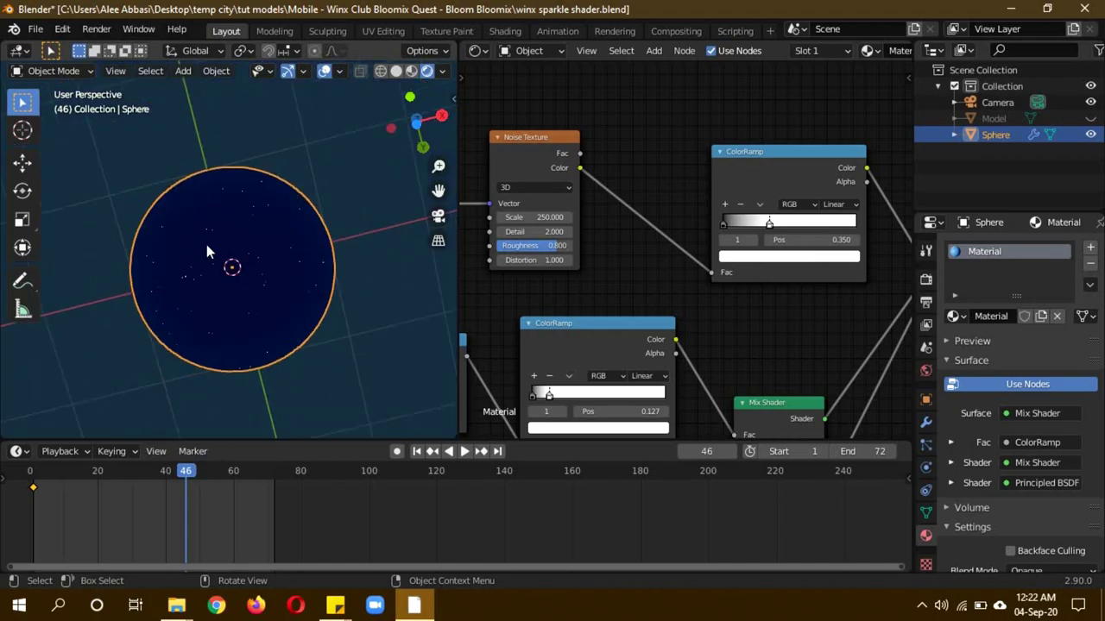
scroll(253, 284, "up", 3)
middle_click_drag(353, 244, 365, 382)
scroll(250, 388, "up", 2)
- Replay the flickering sparkle animation and return the playhead to frame 1
left_click(464, 452)
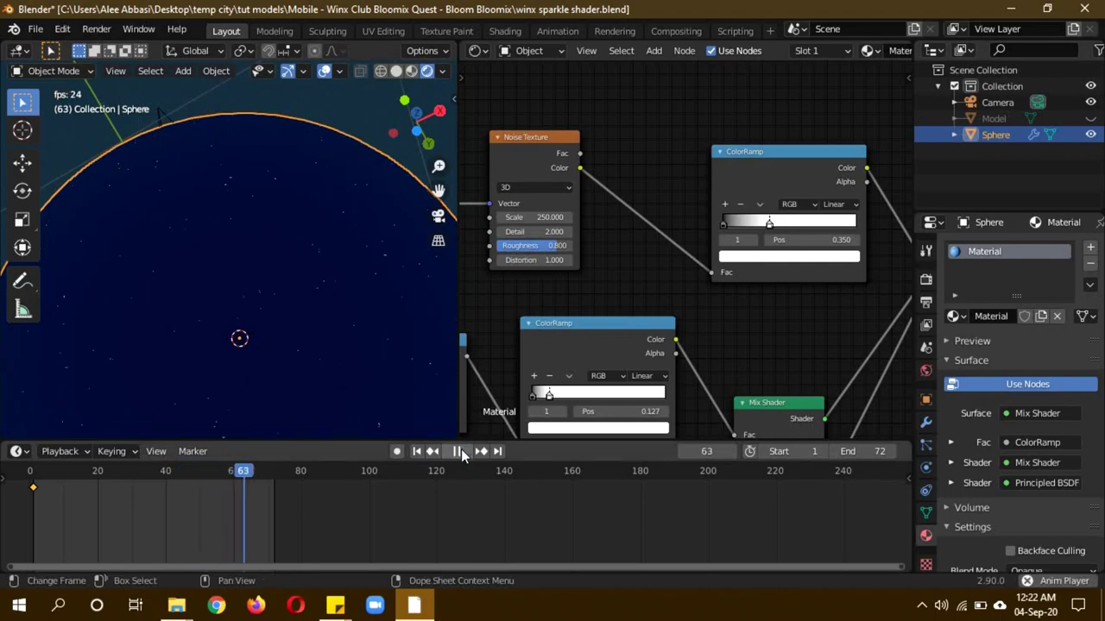
left_click(465, 452)
key("space")
left_click_drag(97, 487, 29, 488)
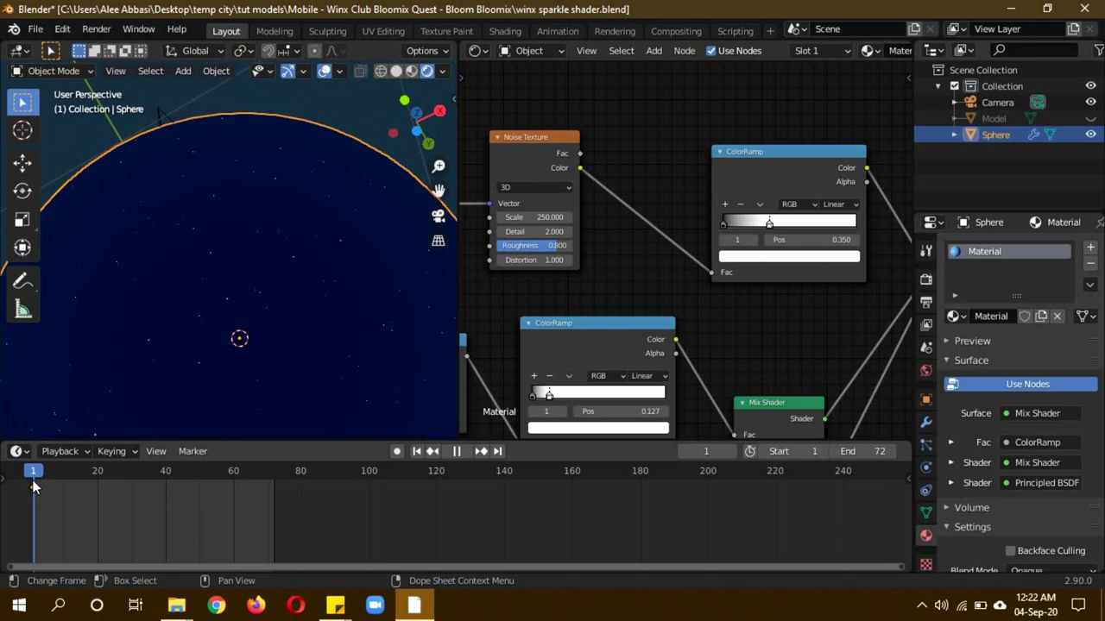
key("space")
scroll(656, 259, "down", 2)
scroll(699, 272, "down", 1)
middle_click_drag(866, 389, 816, 236)
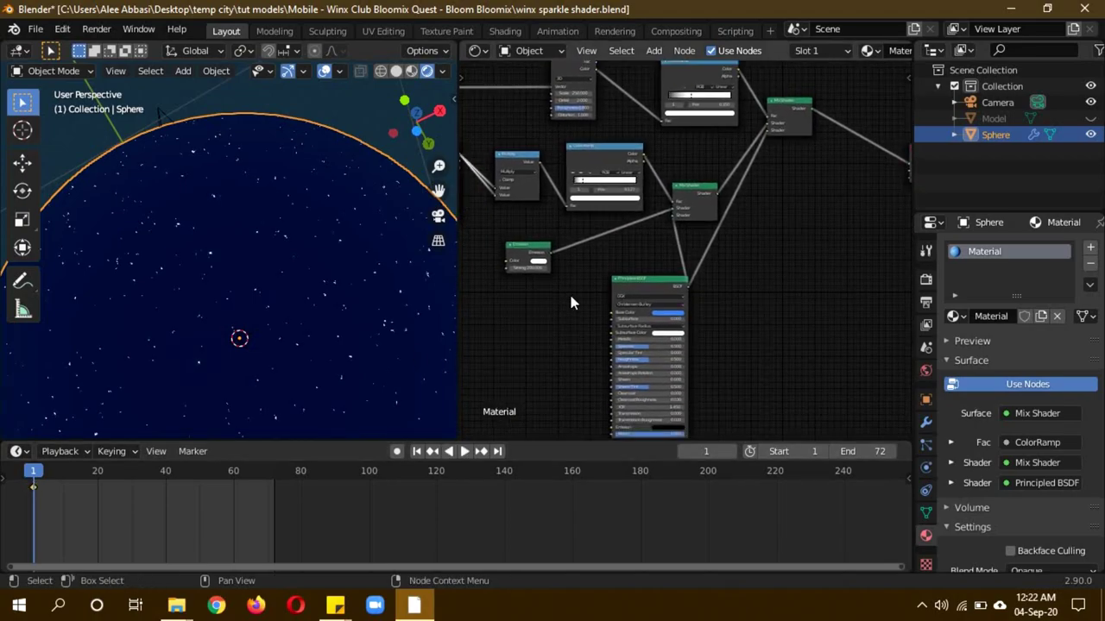
left_click(1002, 118)
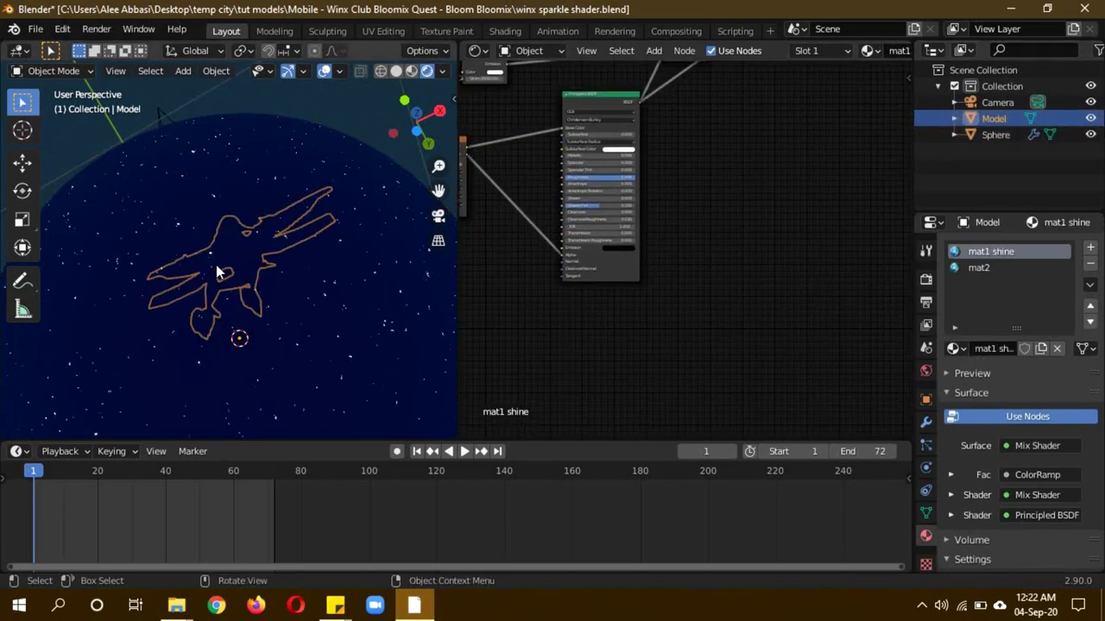
scroll(234, 308, "down", 4)
middle_click_drag(234, 308, 620, 370)
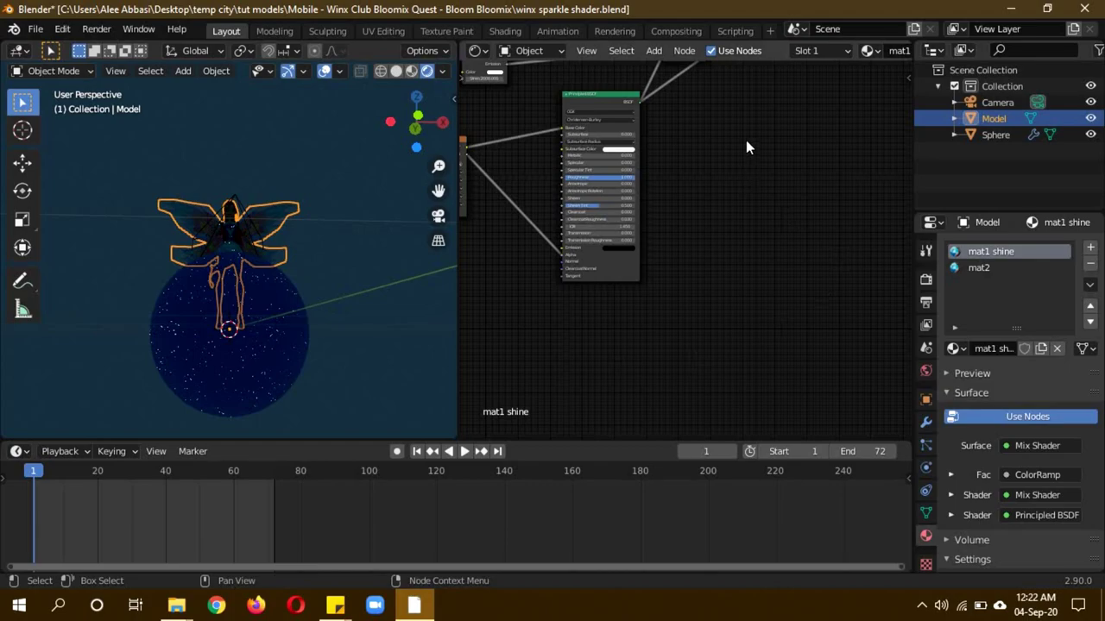
middle_click_drag(746, 140, 759, 284)
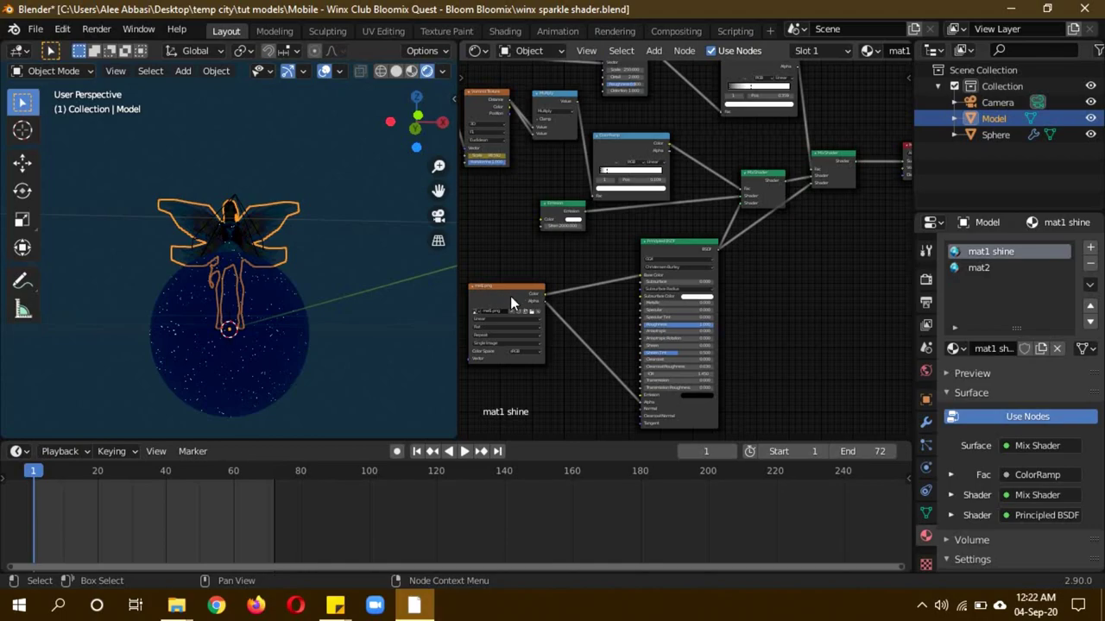
left_click(993, 136)
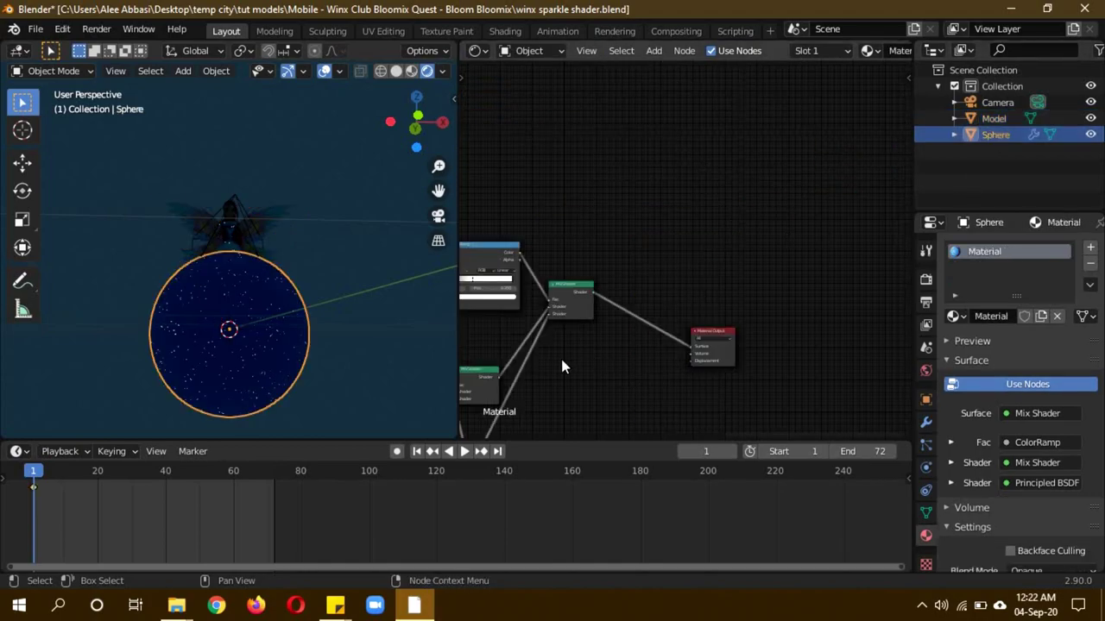
key("Home")
middle_click_drag(855, 190, 801, 193)
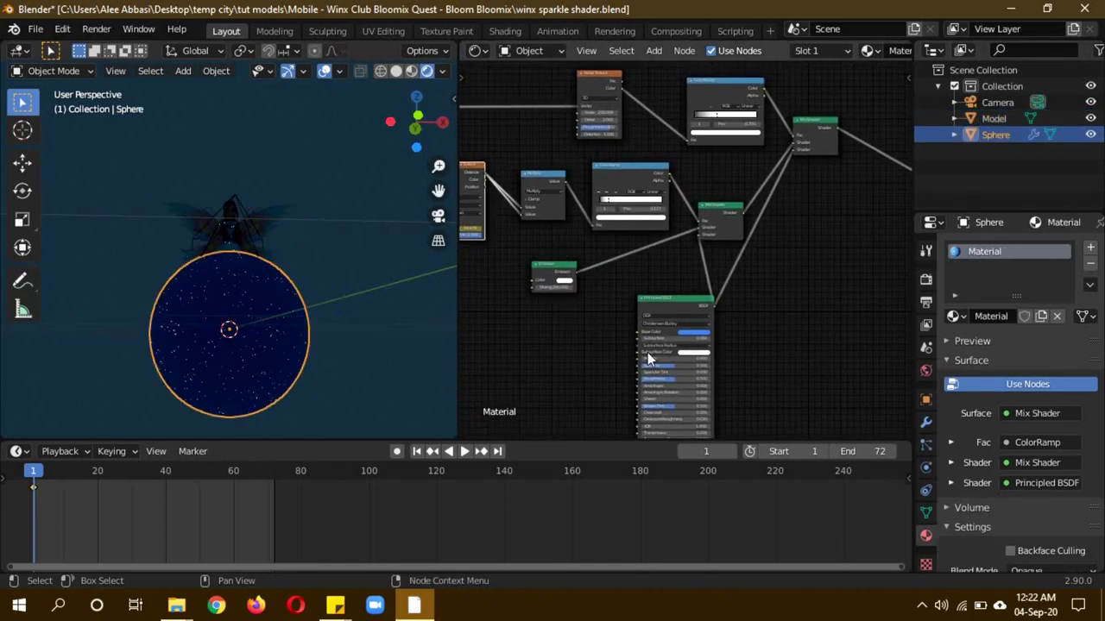